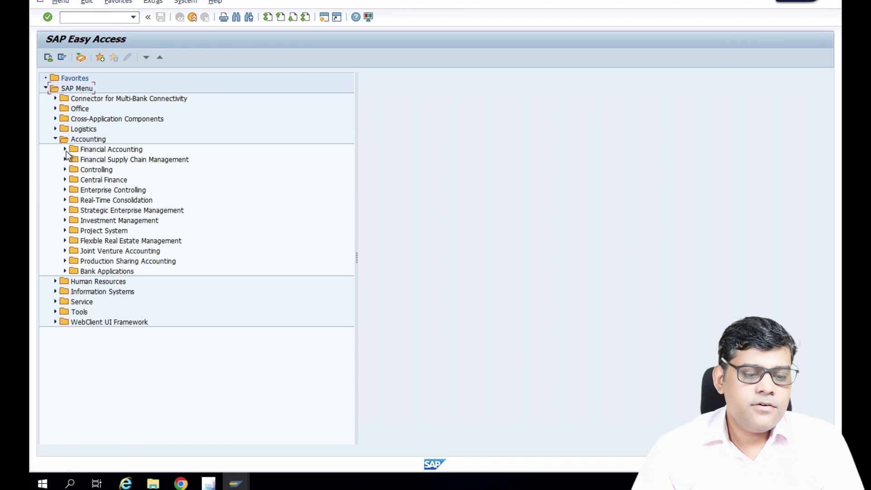
Open central G/L account maintenance from the G/L Accounts master records of the General Ledger in Financial Accounting
left_click(65, 150)
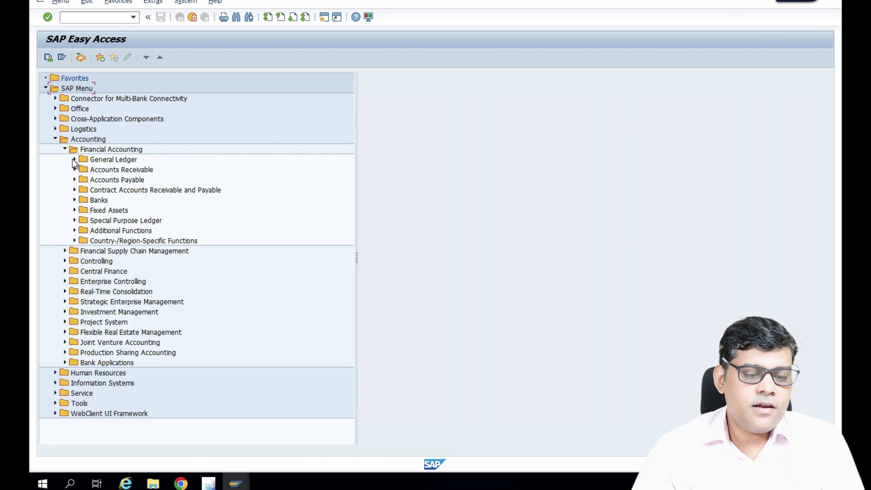
left_click(73, 159)
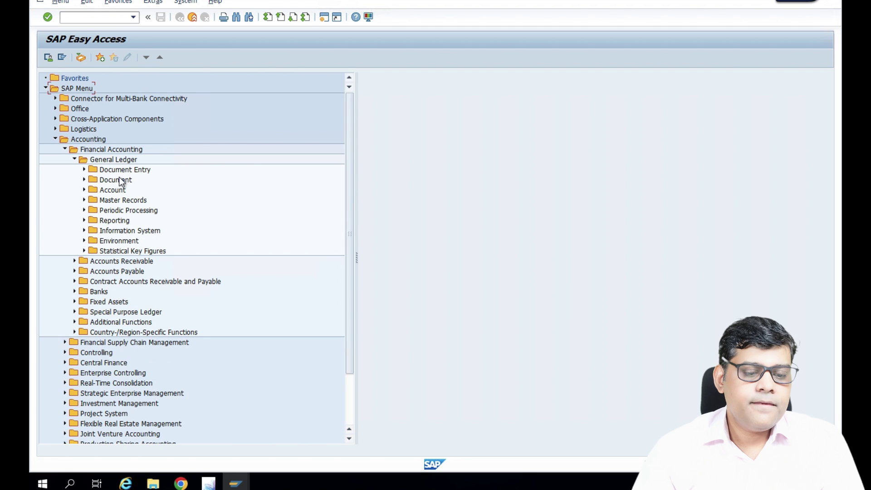
left_click(84, 200)
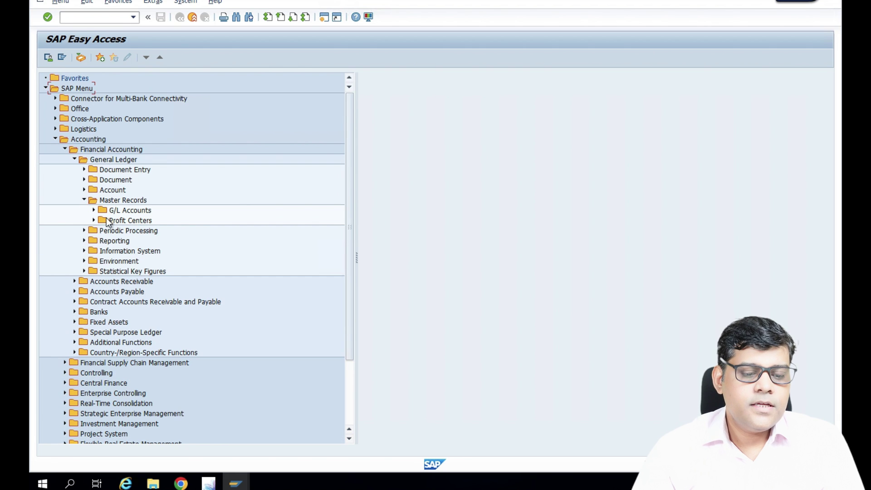
left_click(94, 211)
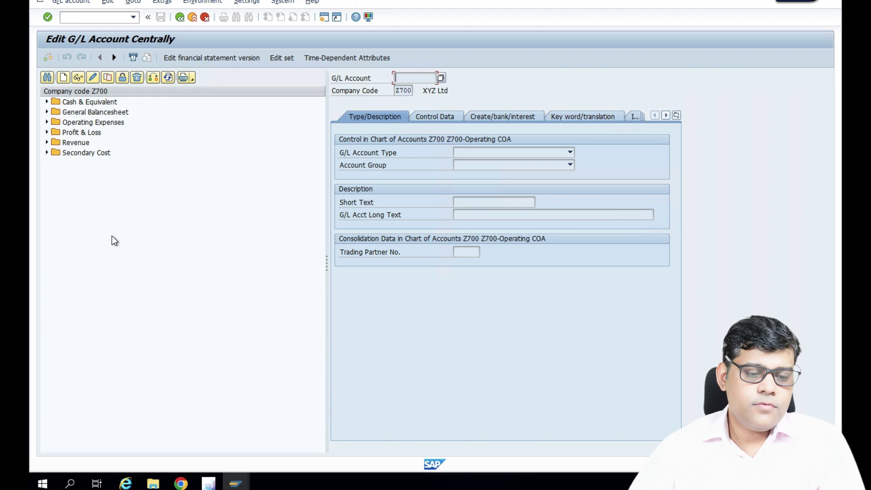
Expand the Operating Expenses group and start creating G/L account 4011 in company code Z700
left_click(46, 122)
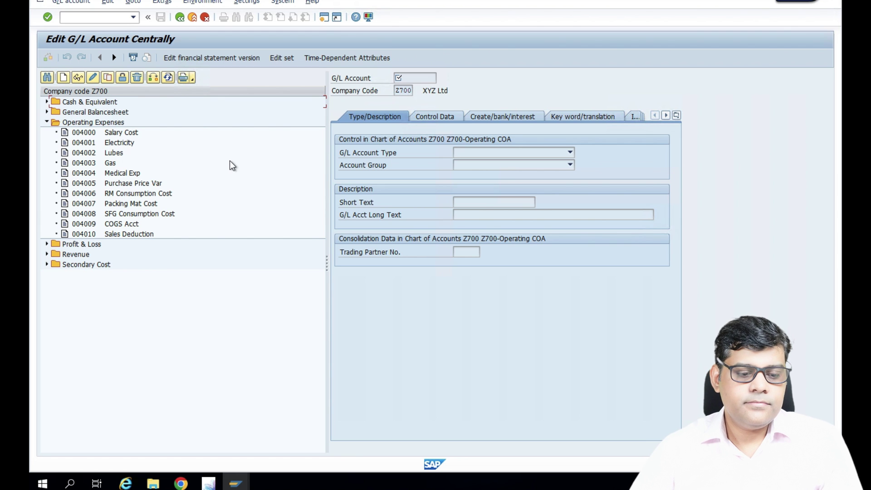
key("F5")
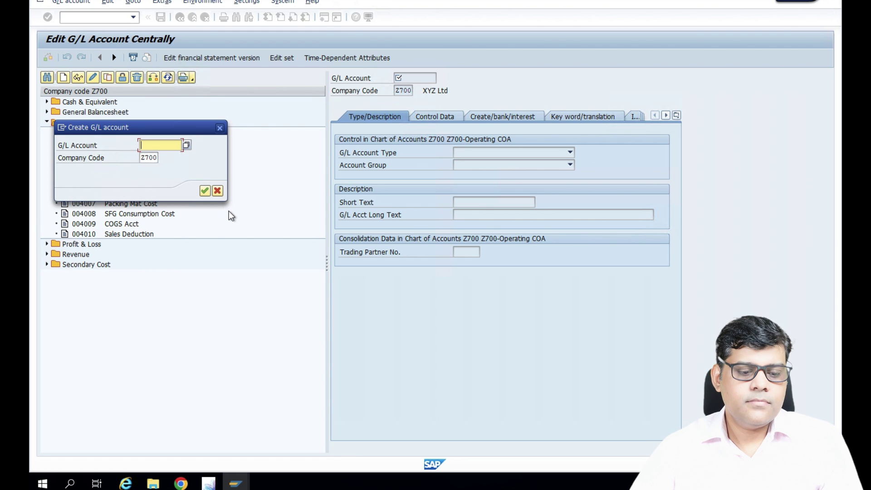
left_click_drag(231, 215, 248, 177)
left_click_drag(240, 213, 265, 277)
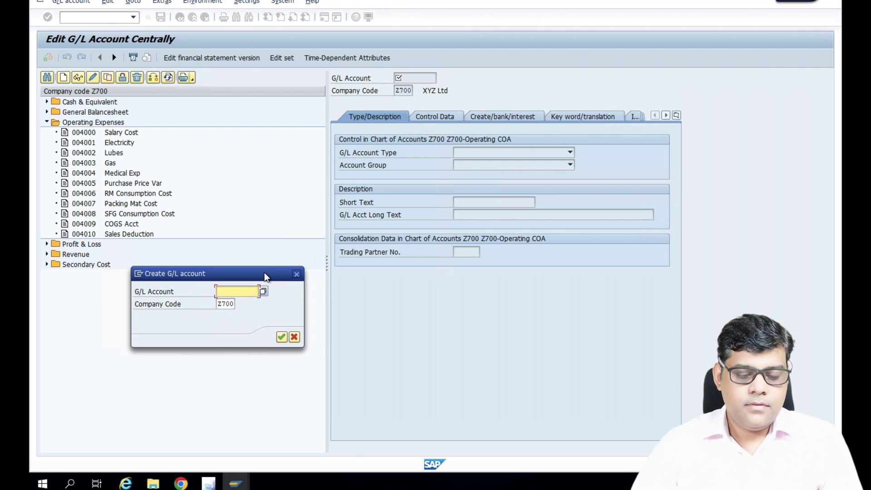
type("4011")
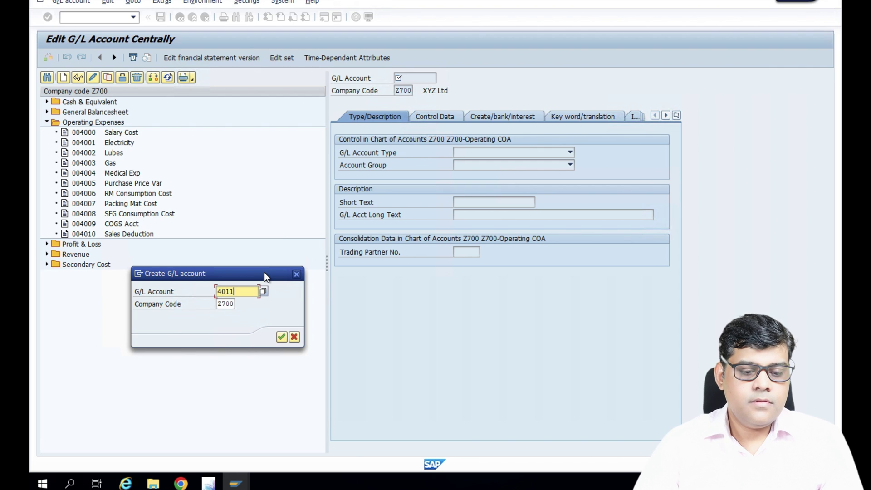
key("Return")
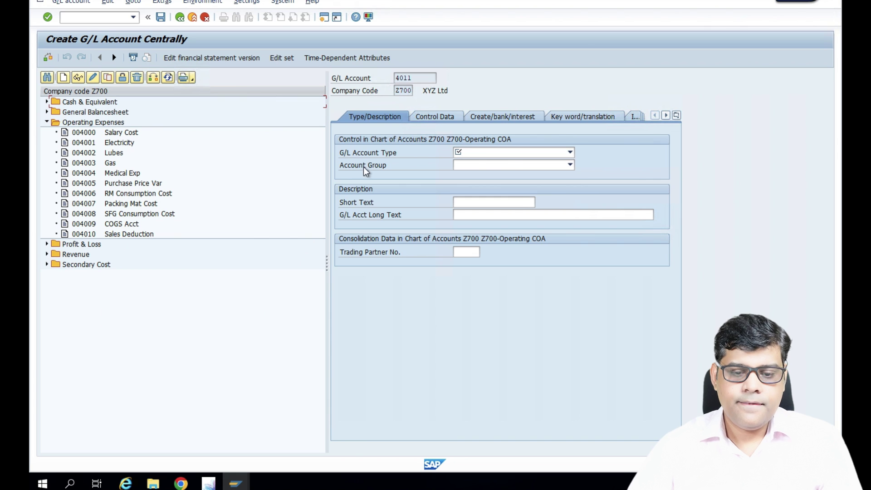
Define account 4011 as Primary Costs or Revenue in the Operating Expenses account group, with the description Office Rent
left_click(501, 154)
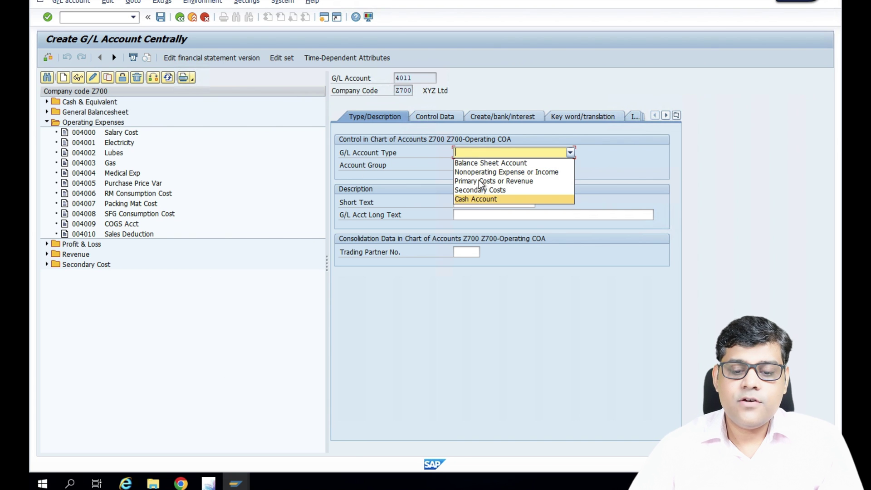
left_click(509, 181)
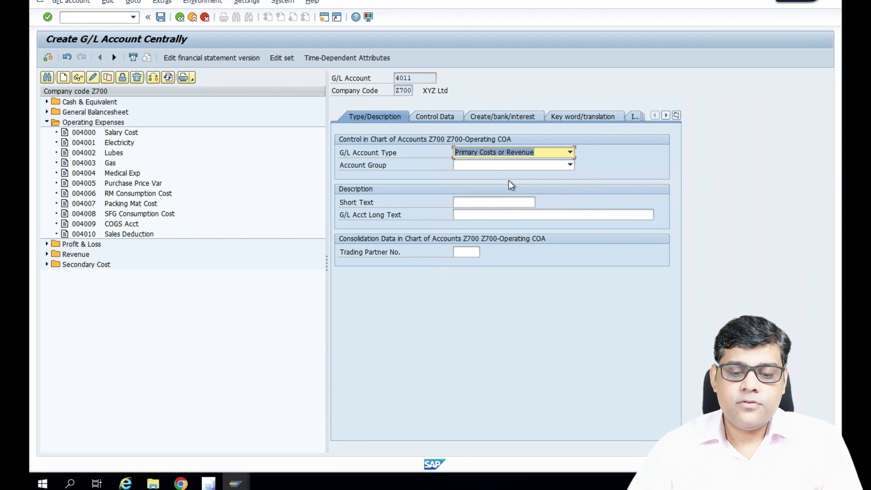
key("Return")
type("Office")
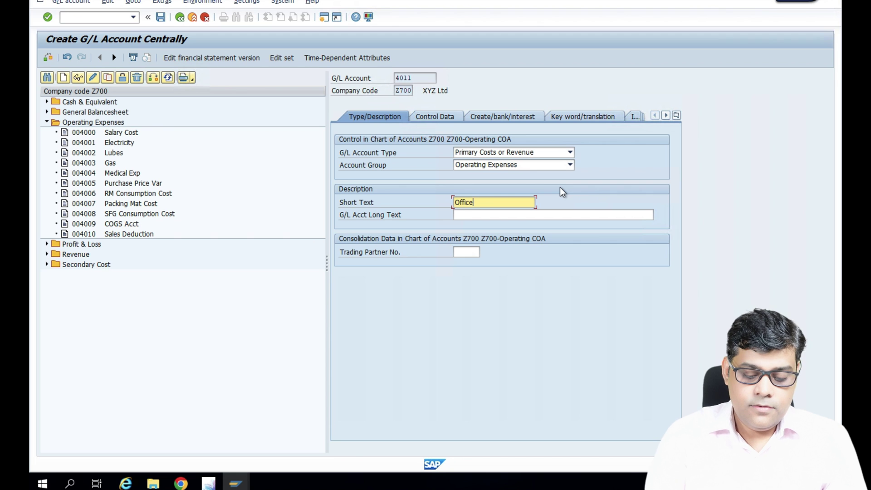
type(" Rent")
key("Return")
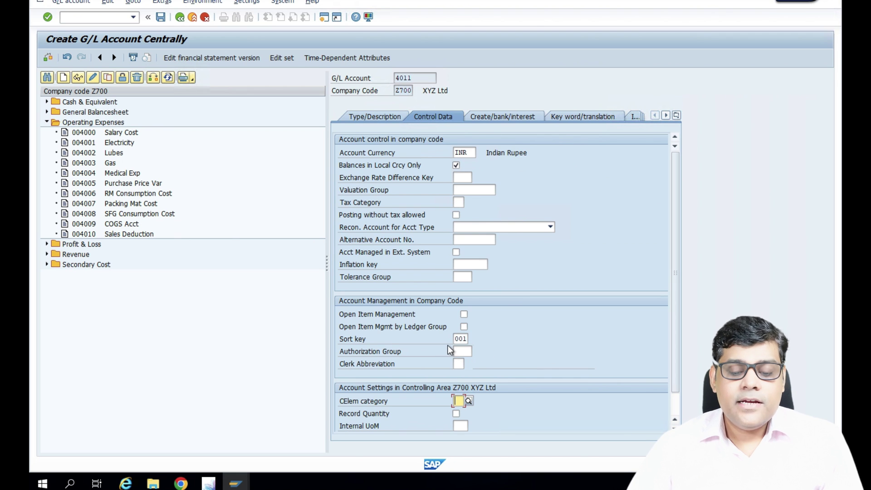
Assign cost element category 01 (Primary costs/cost-reducing revenues) and field status group G004 to account 4011, and save it
left_click(468, 401)
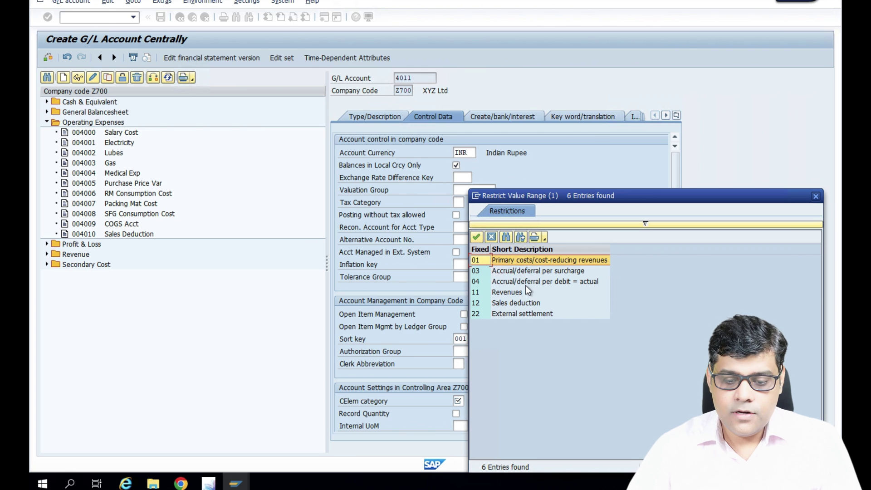
double_click(537, 260)
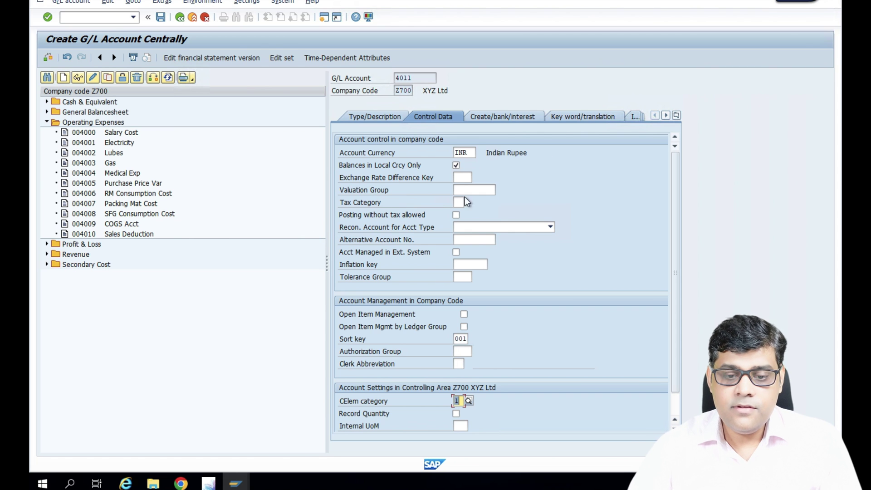
left_click(511, 117)
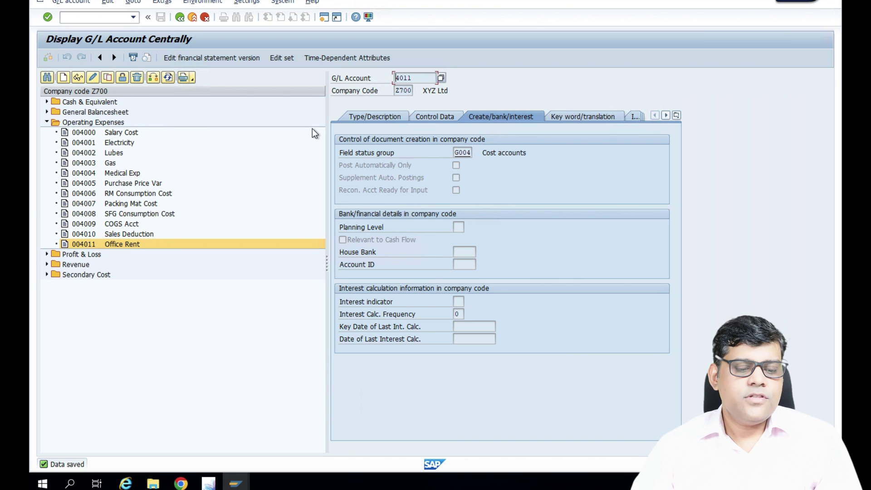
Check the account list of the Operating Expenses group for the new Office Rent account
double_click(312, 127)
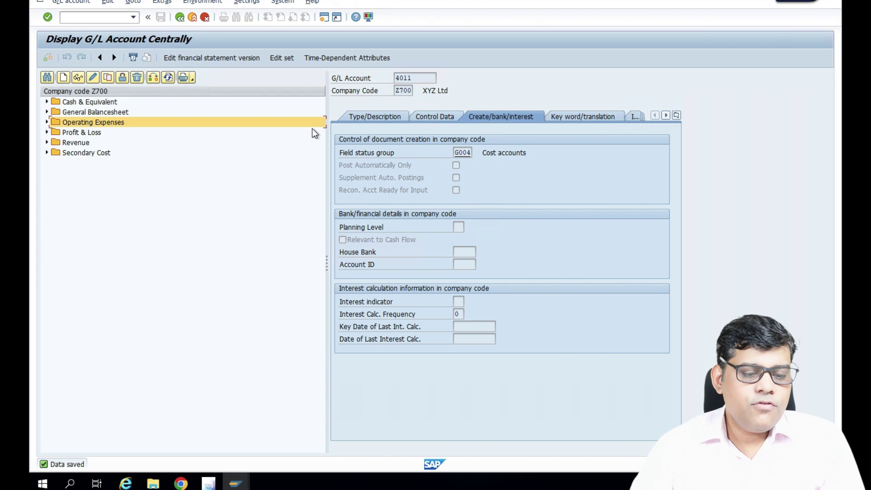
left_click(47, 122)
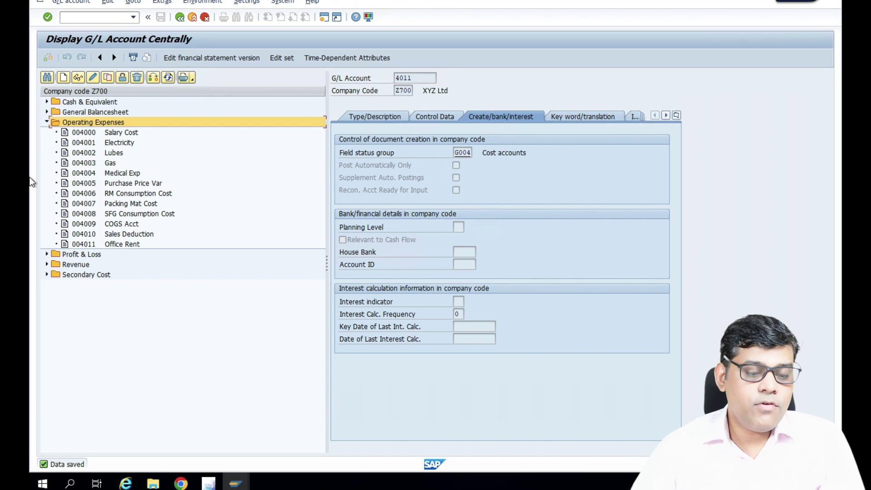
left_click(47, 122)
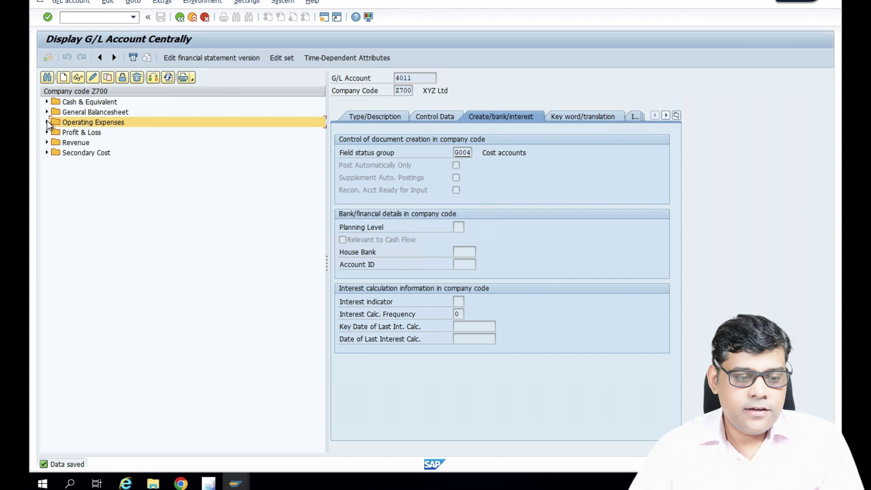
Expand the General Balancesheet group and start creating G/L account 3011 in company code Z700
left_click(47, 112)
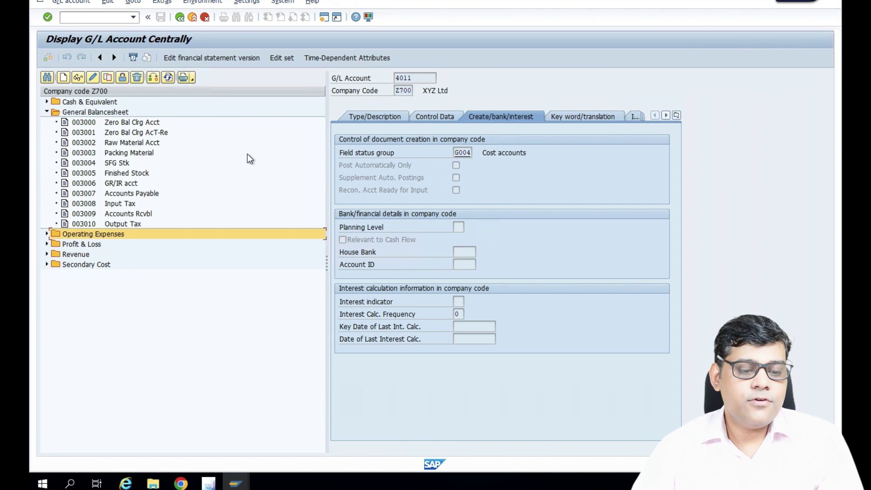
left_click(67, 77)
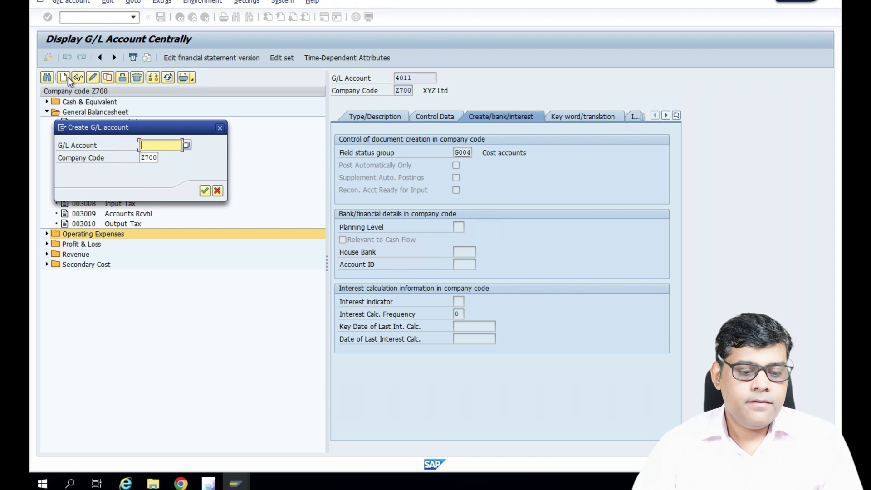
type("3011")
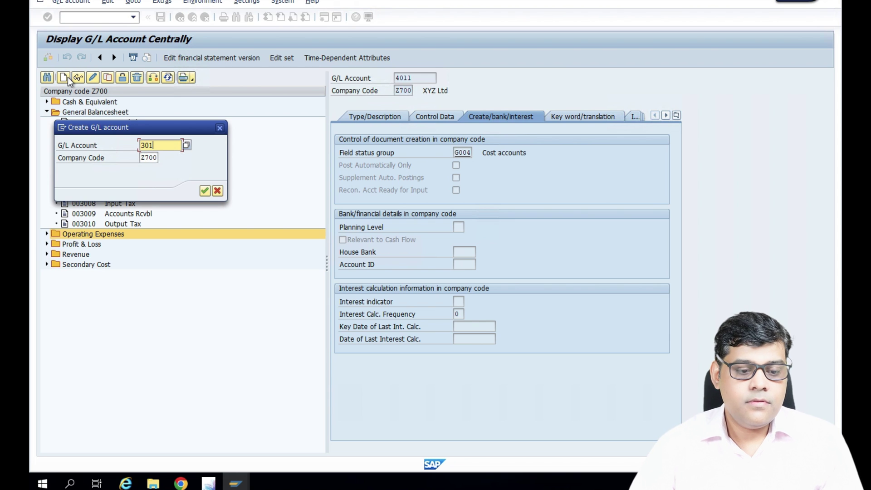
key("Return")
Set the type of account 3011 to Balance Sheet Account and its account group to General Balancesheet
left_click(387, 118)
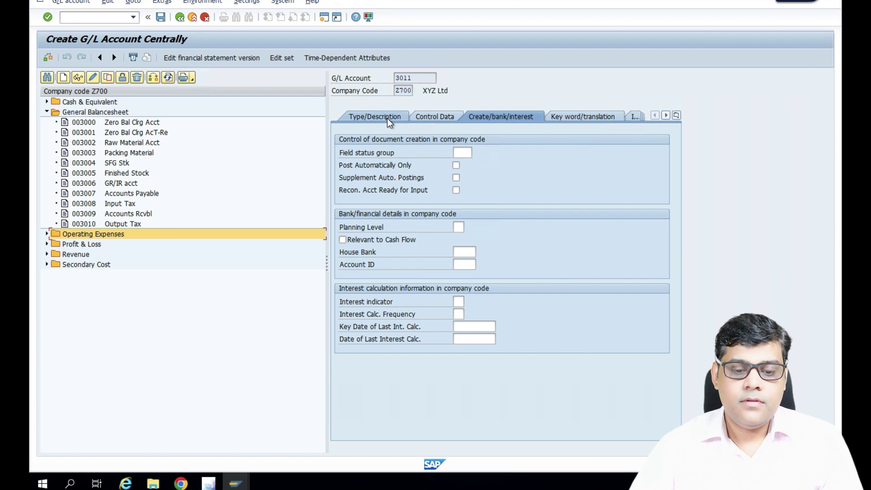
left_click(475, 153)
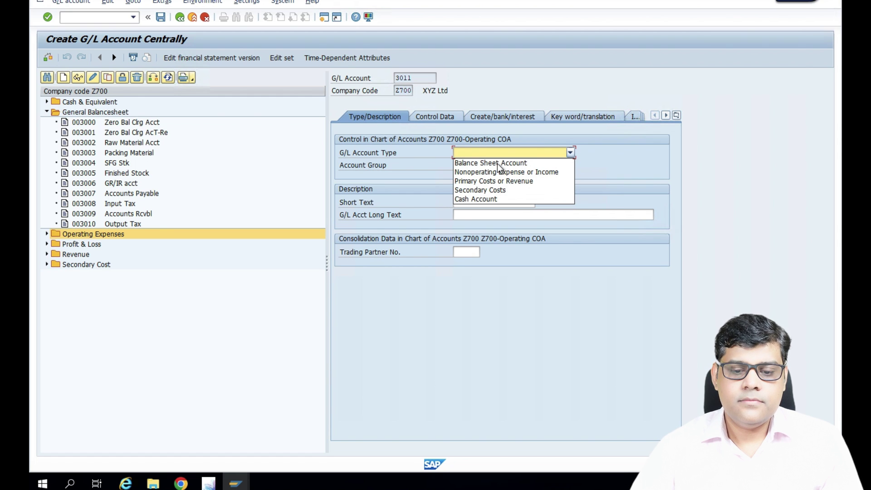
left_click(508, 163)
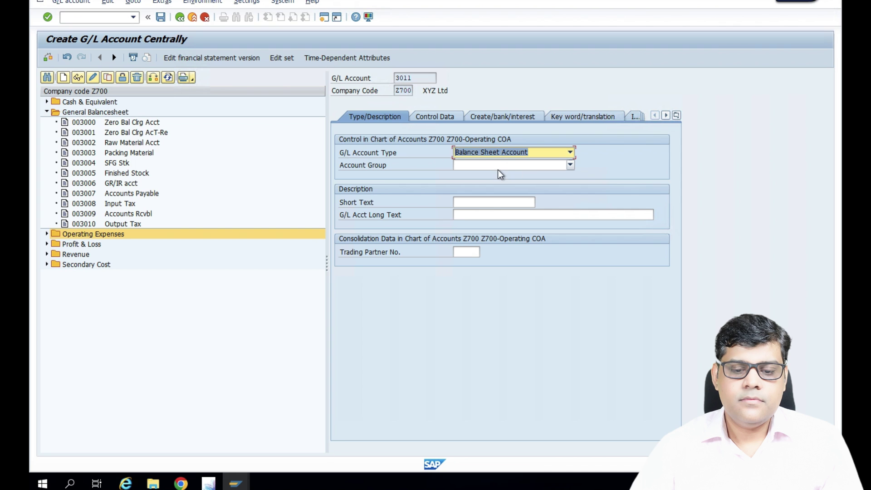
left_click(501, 170)
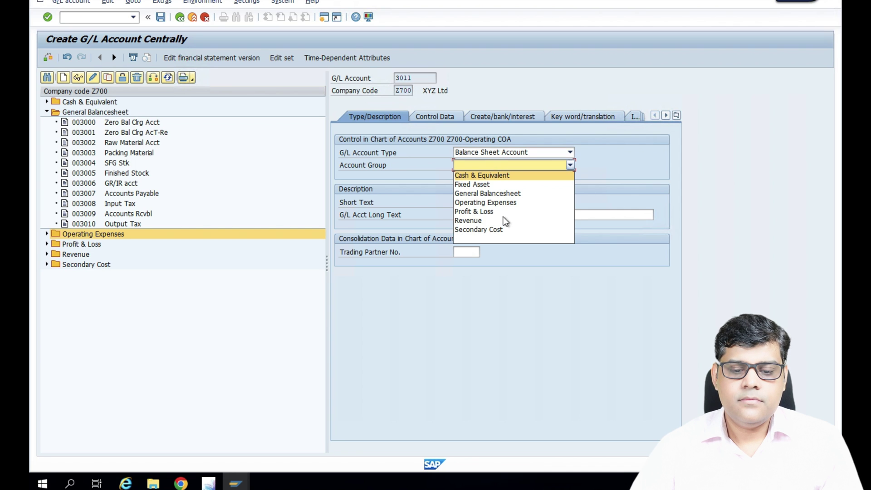
left_click(479, 194)
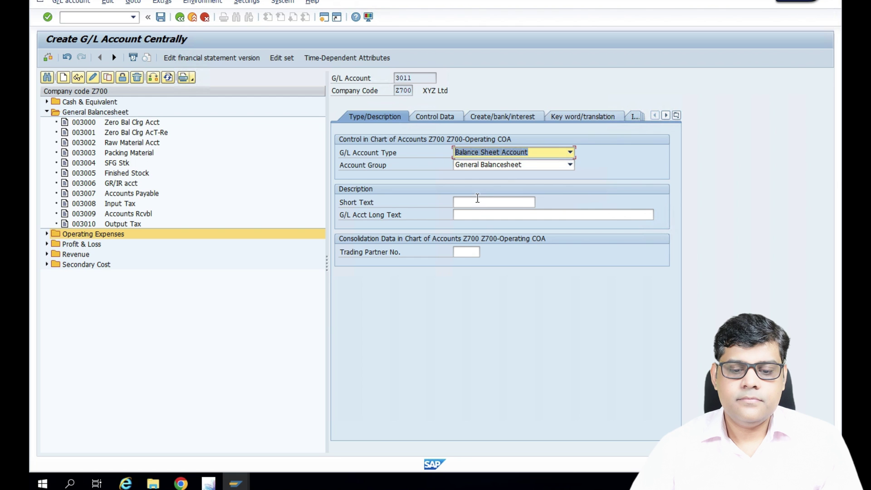
Enter Outstanding Expenses as both the short text and the long text of account 3011
left_click(523, 207)
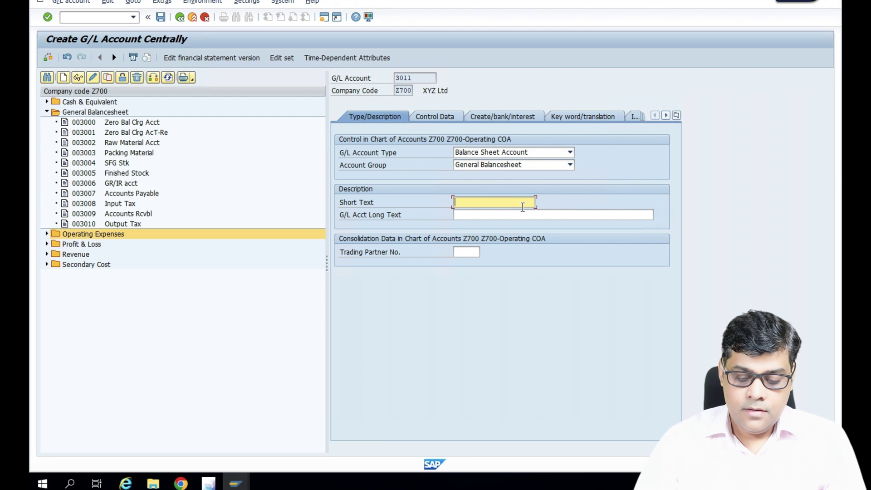
type("Out")
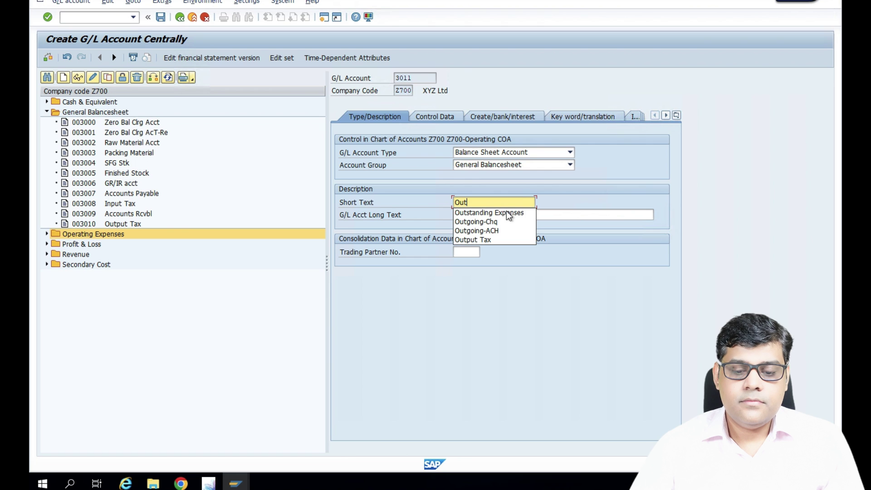
left_click(509, 216)
key("ctrl+a")
key("ctrl+c")
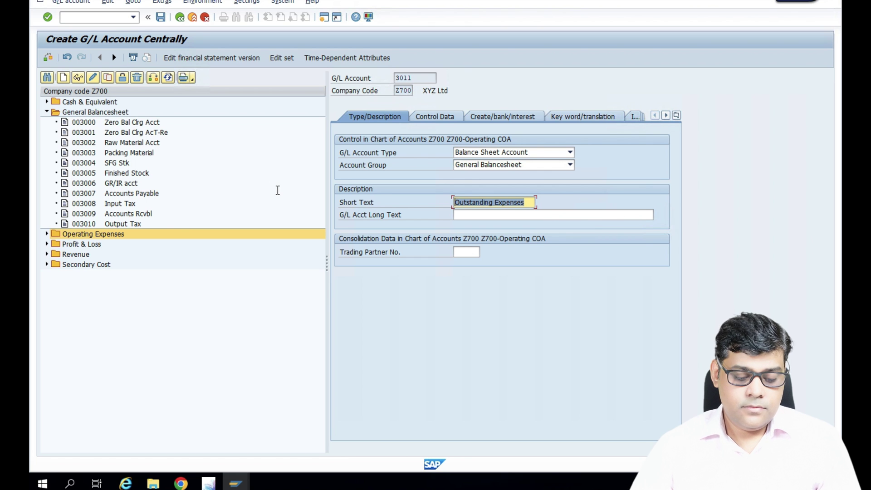
key("Tab")
key("ctrl+v")
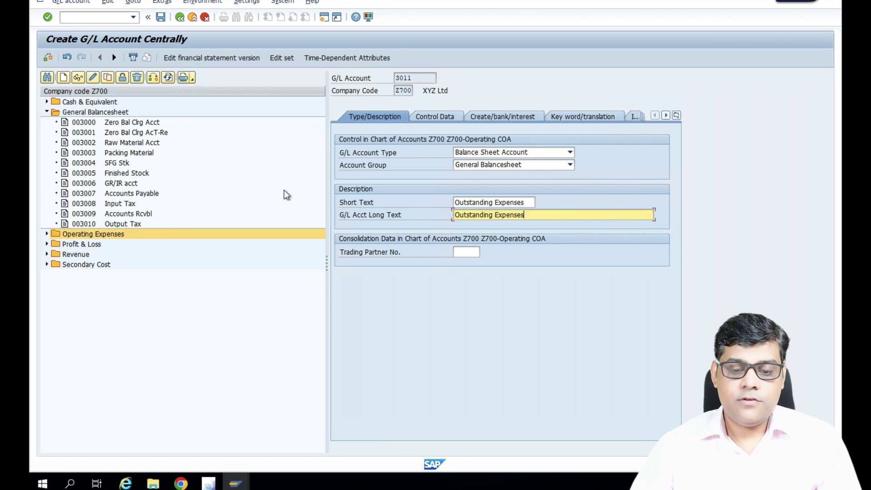
In the control data of account 3011, enable balances in local currency only and set the sort key to 001
left_click(434, 115)
key("Tab")
key("space")
key("Tab")
left_click(455, 343)
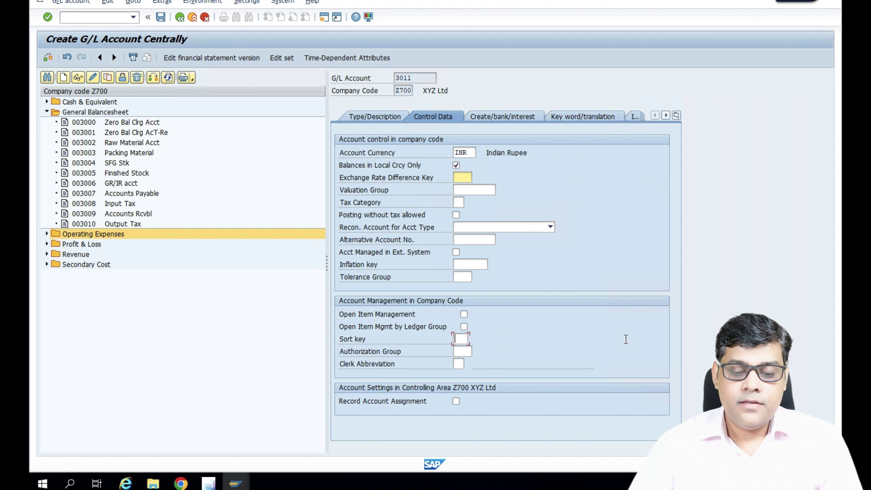
type("001")
key("Tab")
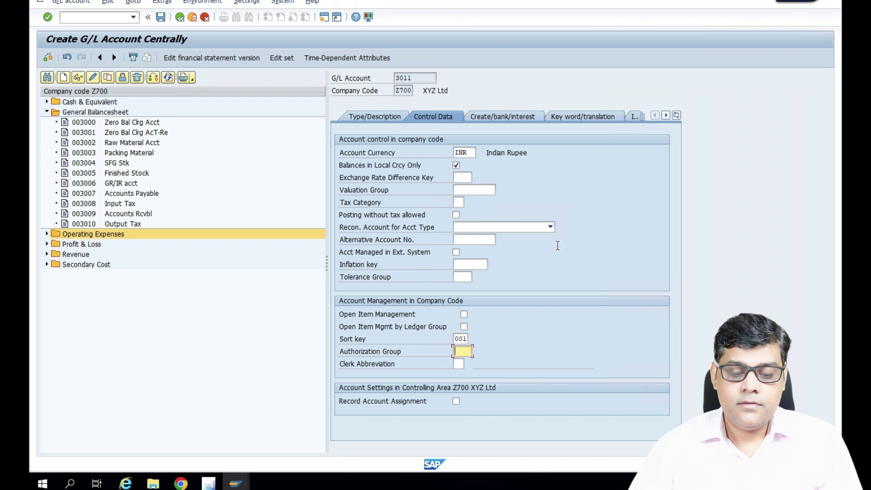
Assign field status group G001 to account 3011 and save the account
left_click(504, 115)
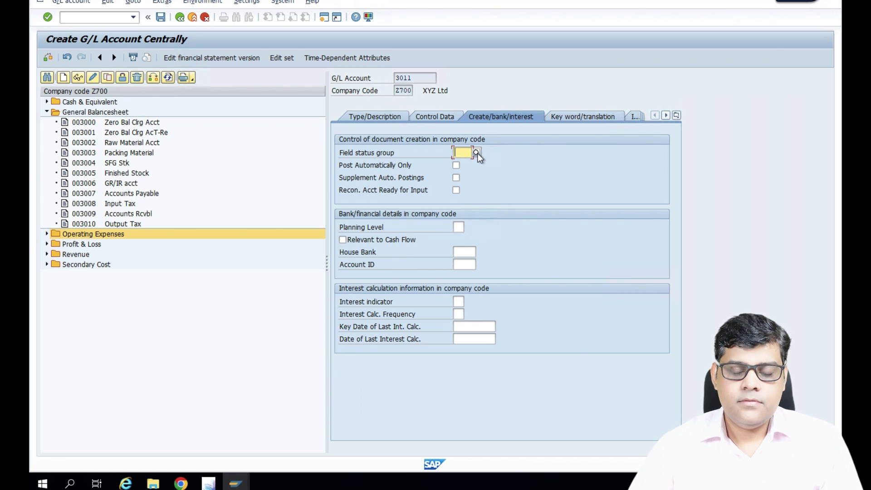
left_click(477, 153)
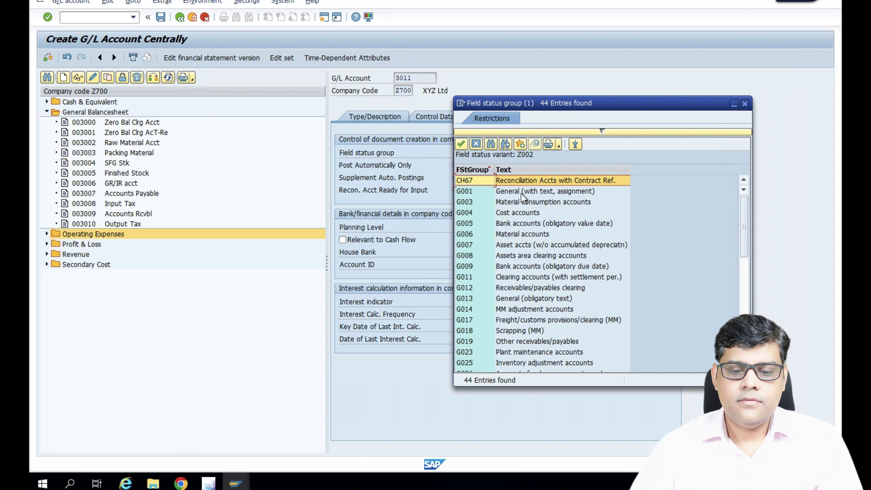
double_click(524, 194)
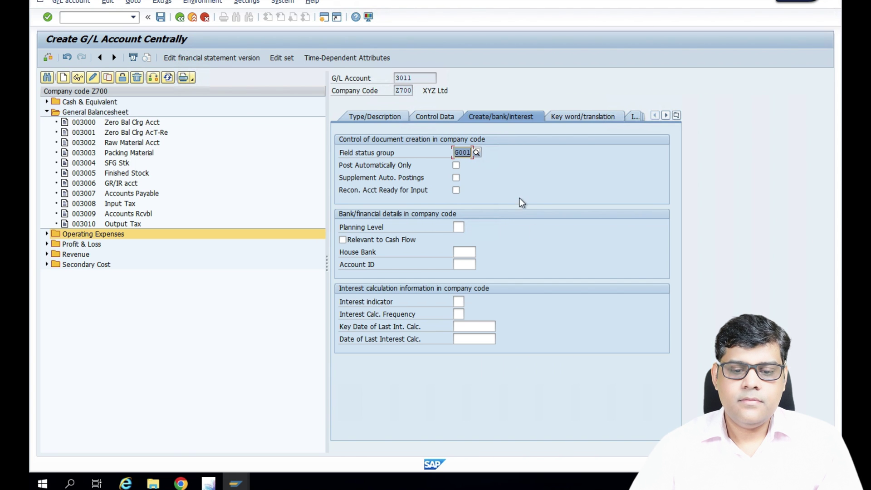
left_click(162, 18)
key("F3")
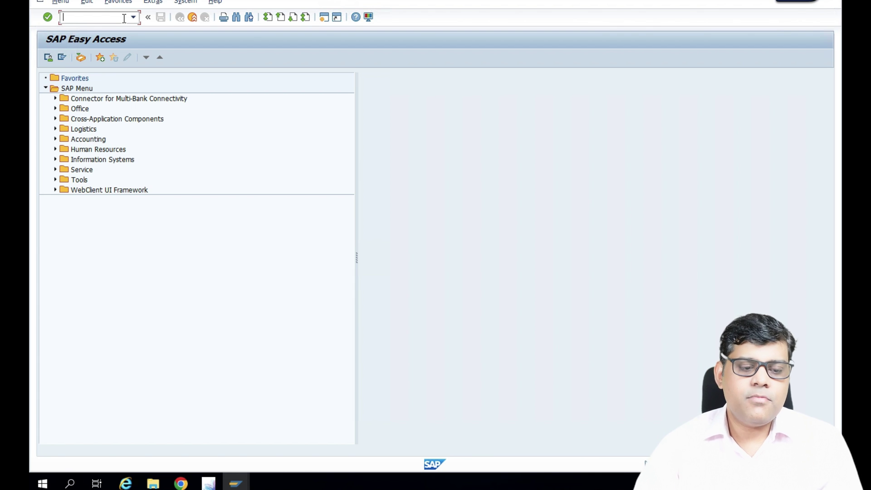
Start transaction FBS1 and fill the document header with document and posting date 25.04.2024 and ledger group 0L
type("fbs1")
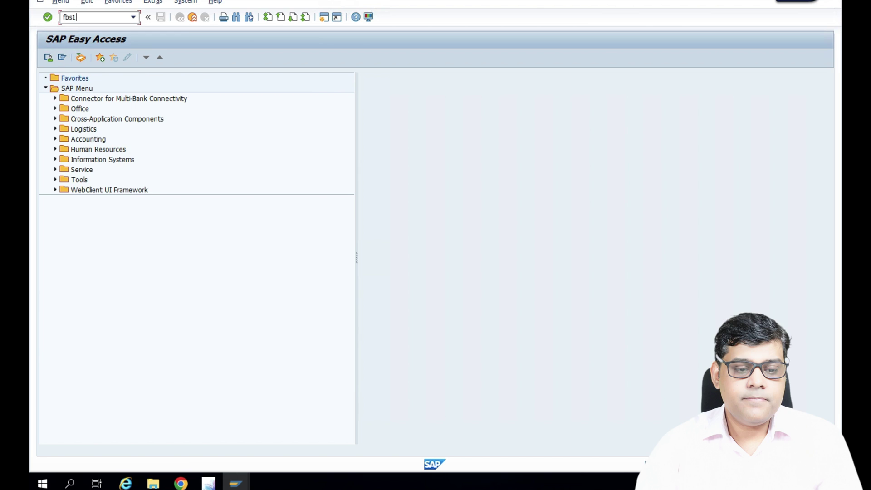
key("Return")
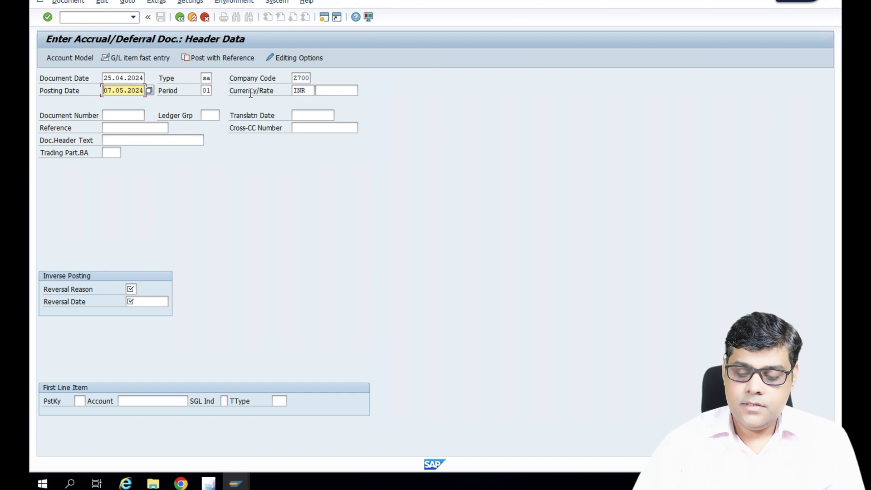
type("7.05.20")
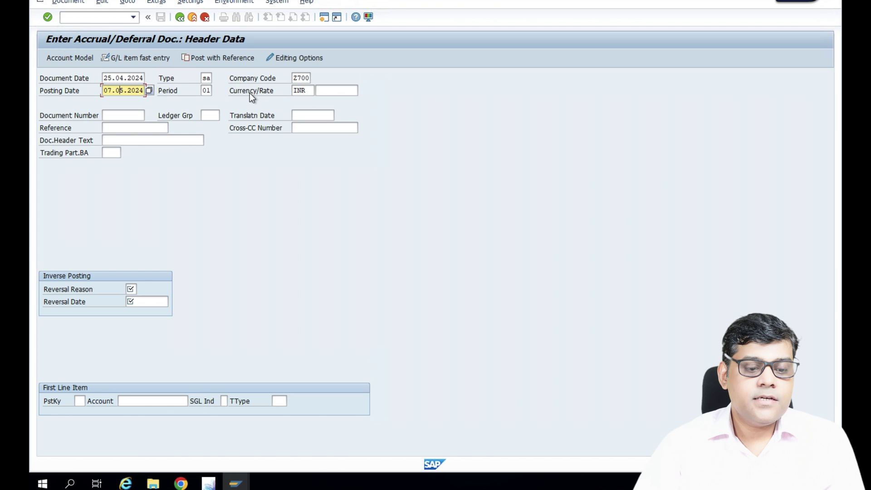
key("Return")
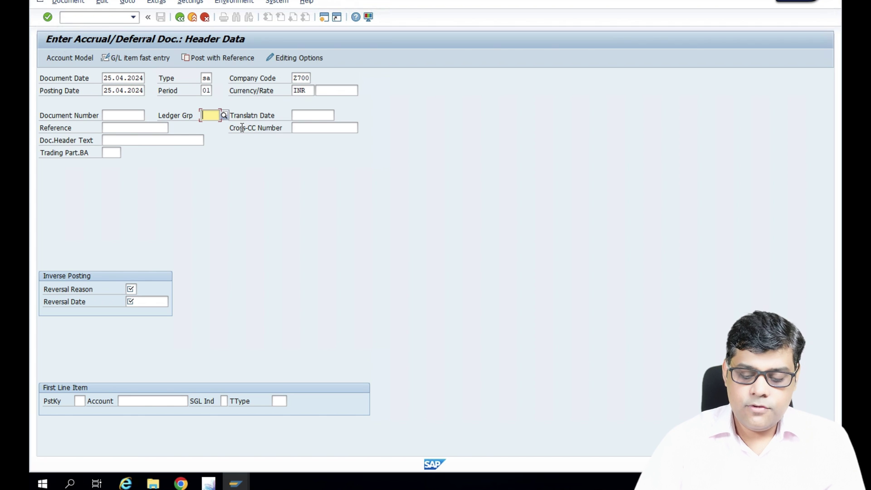
type("01")
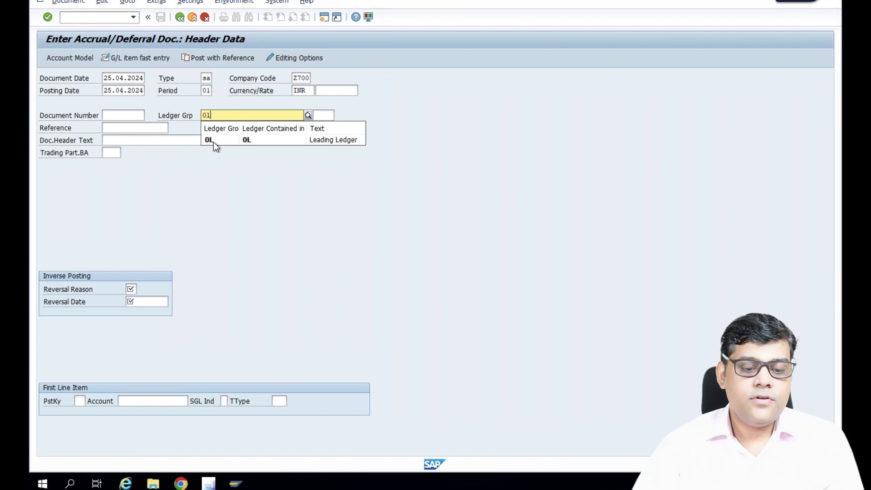
left_click(214, 140)
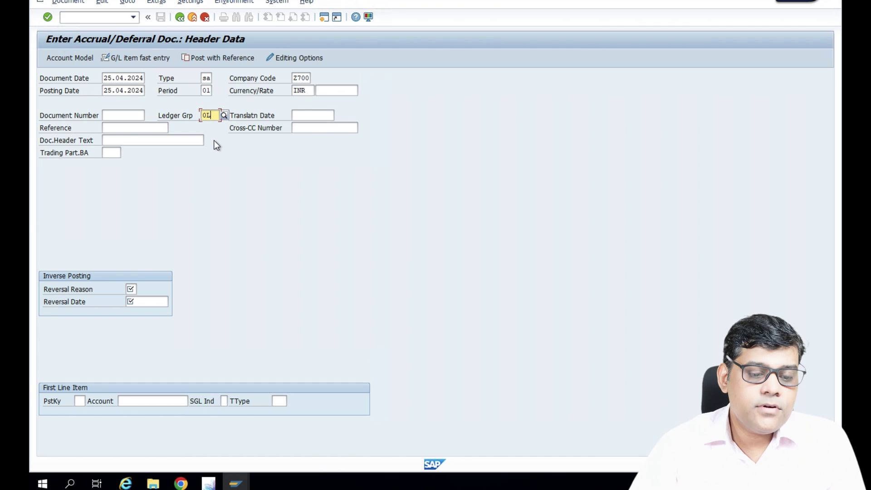
Set the inverse posting to reversal reason 05 Accrual/deferral posting with reversal date 01.05.2024
left_click(132, 289)
left_click(141, 289)
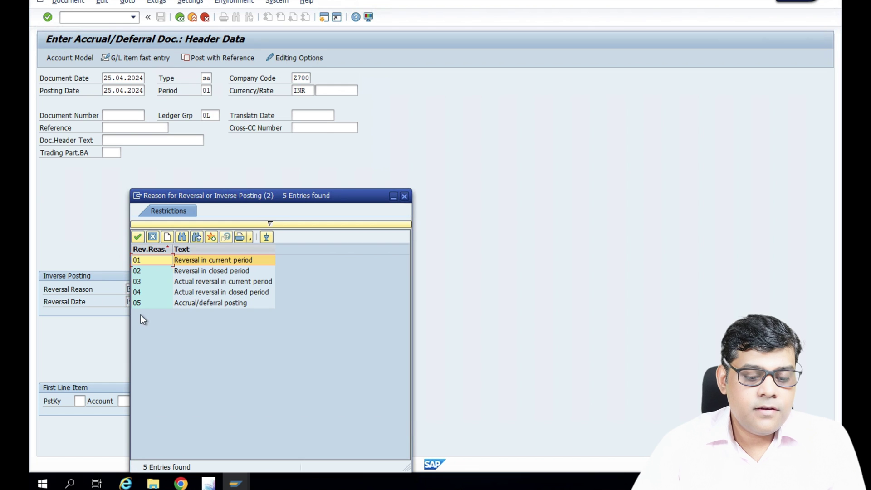
double_click(197, 303)
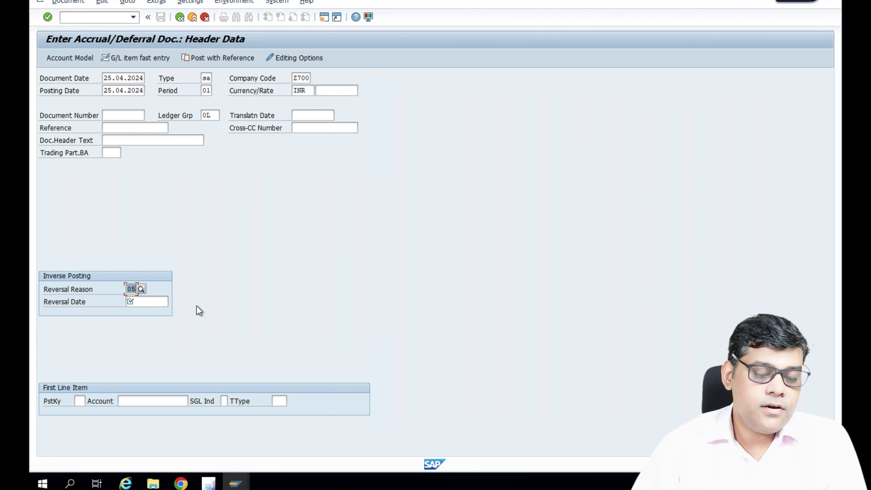
left_click(145, 302)
left_click(173, 302)
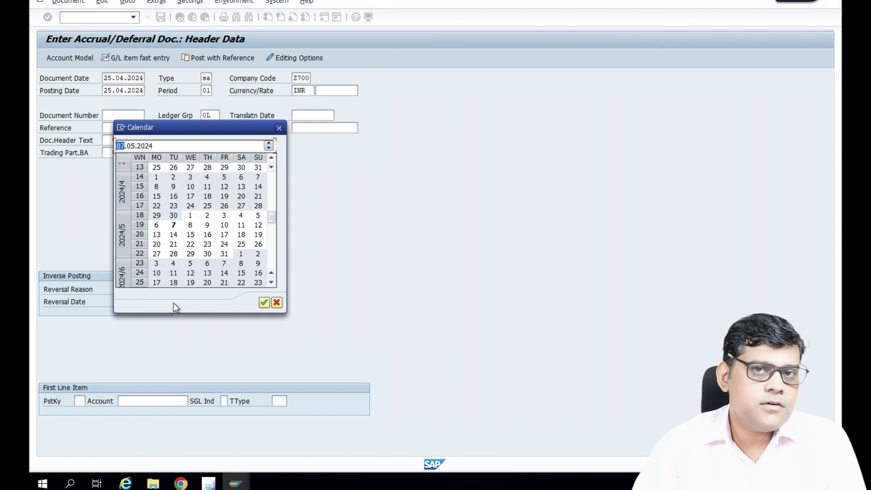
double_click(191, 215)
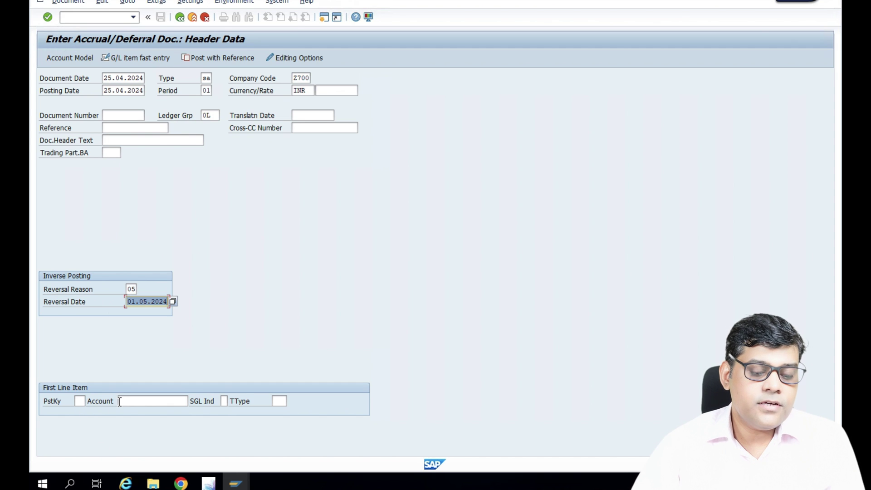
Open the first line item with posting key 40 and account 4011, checking the Office Rent number in the G/L account display session
left_click(81, 402)
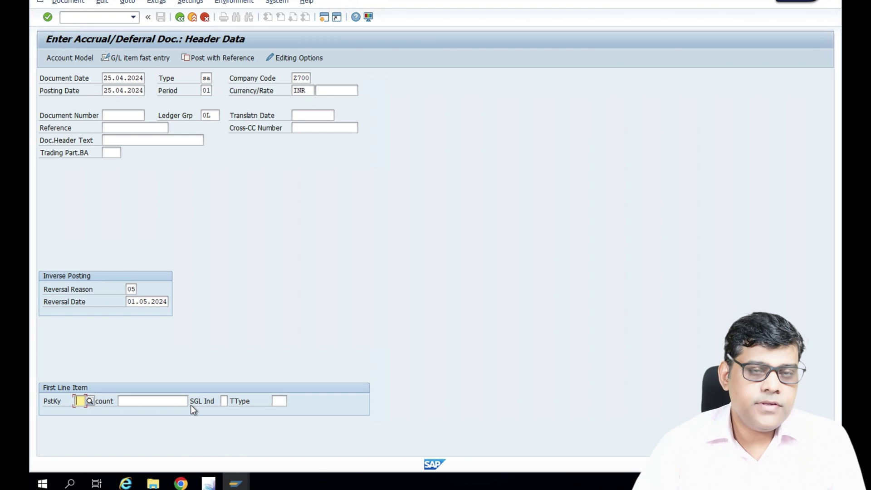
type("40")
key("Tab")
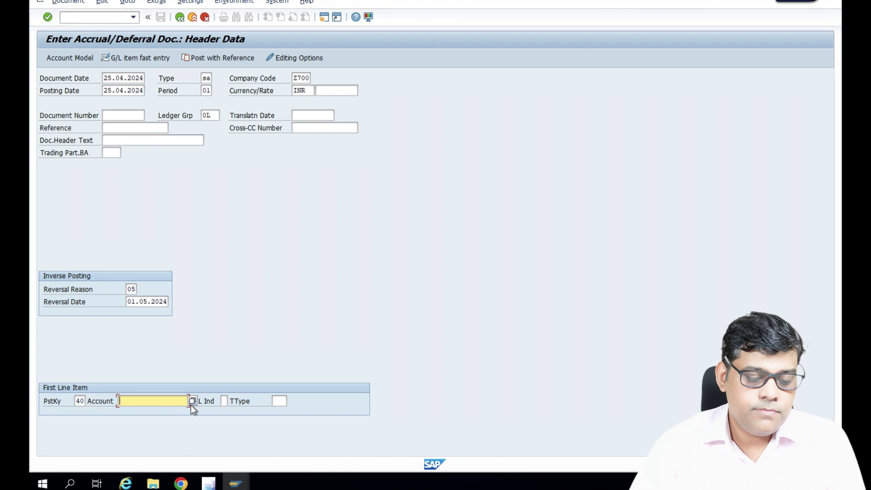
left_click(235, 483)
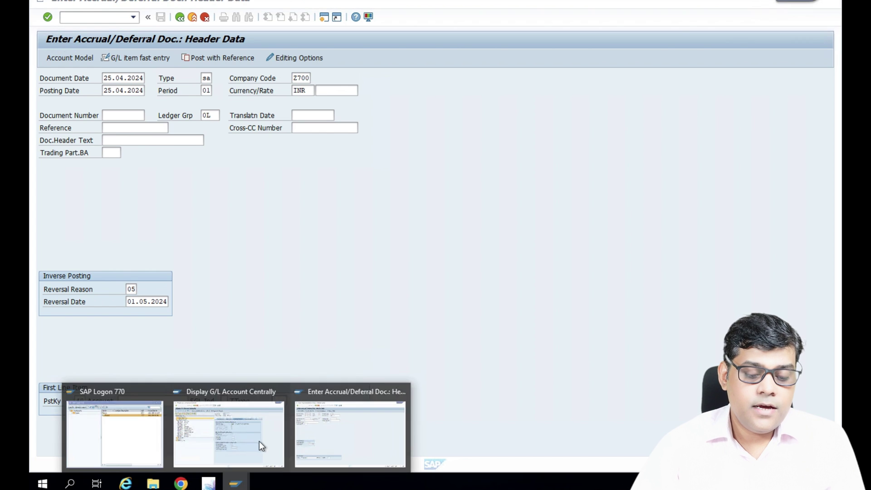
left_click(247, 435)
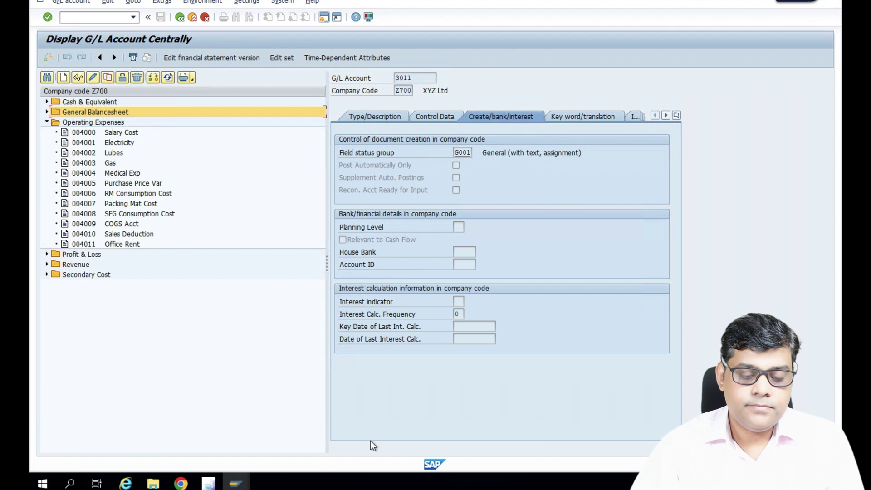
left_click(234, 483)
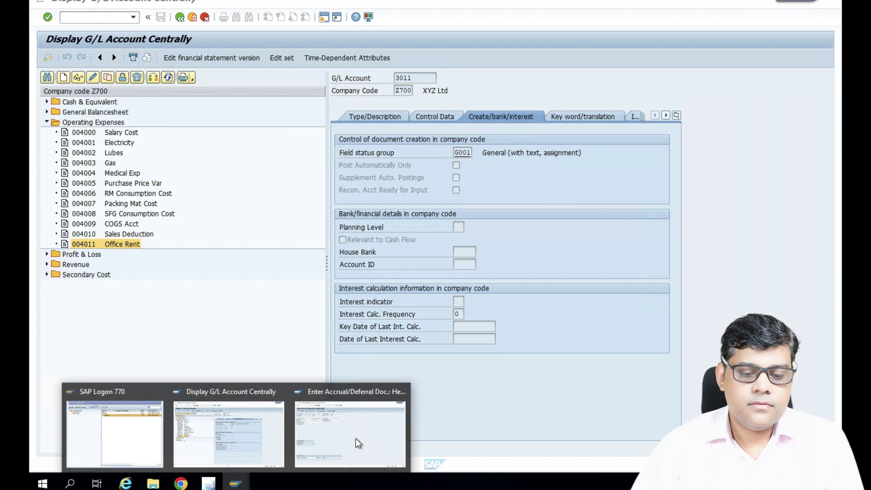
left_click(356, 443)
type("4011")
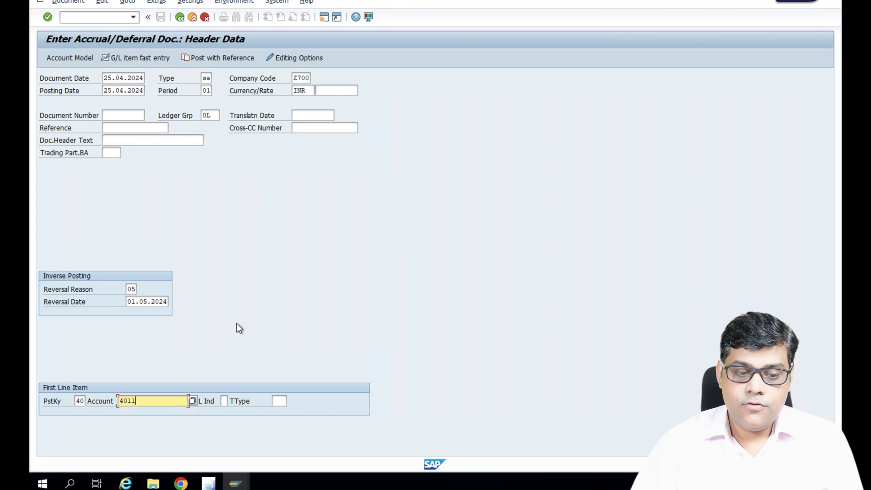
key("Return")
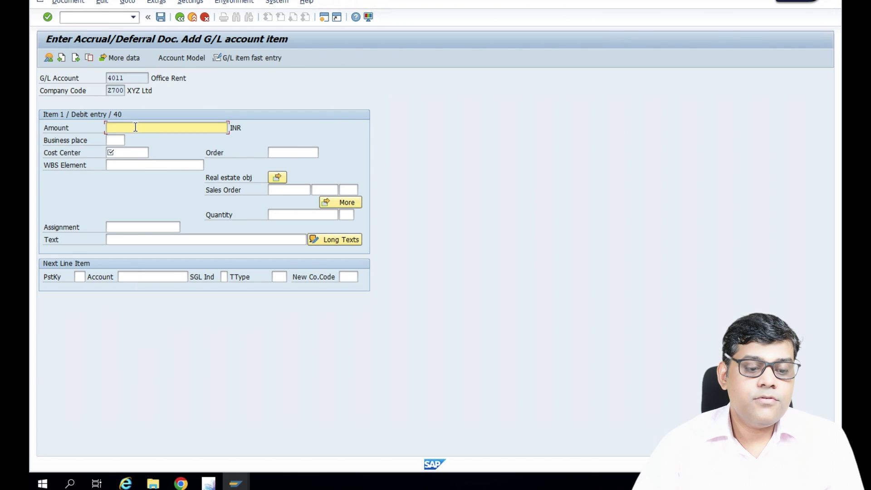
Enter an amount of 5000 INR and assign cost center 4000 (ALLOCATION) to the Office Rent debit item
type("5000")
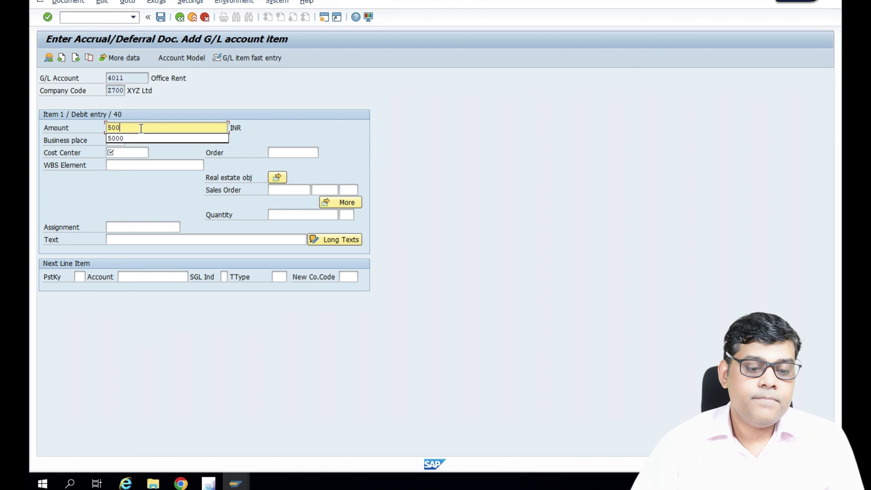
key("Tab")
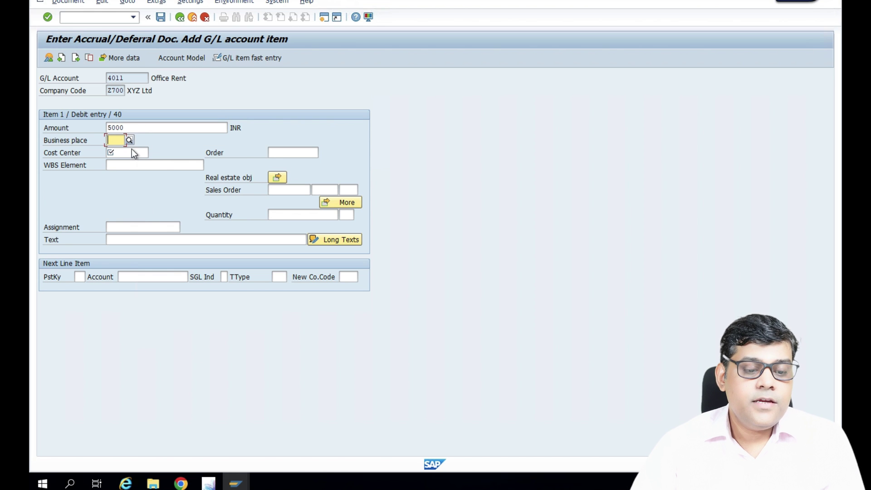
key("Tab")
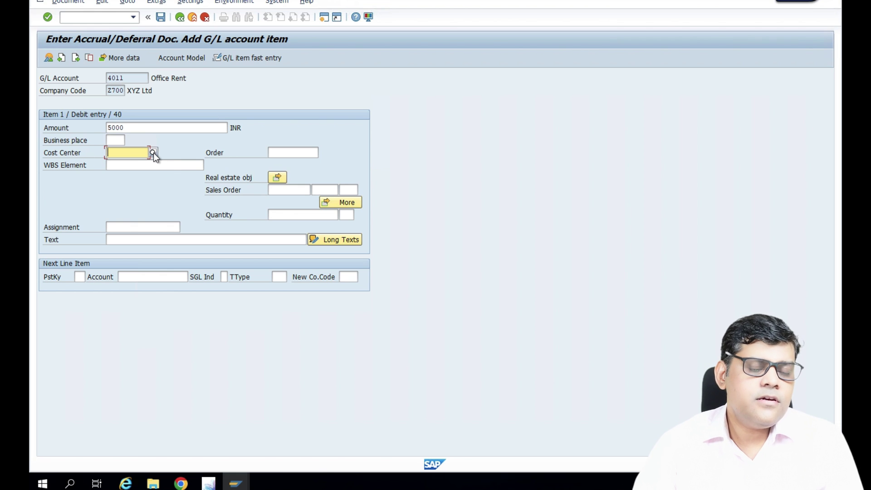
left_click(153, 152)
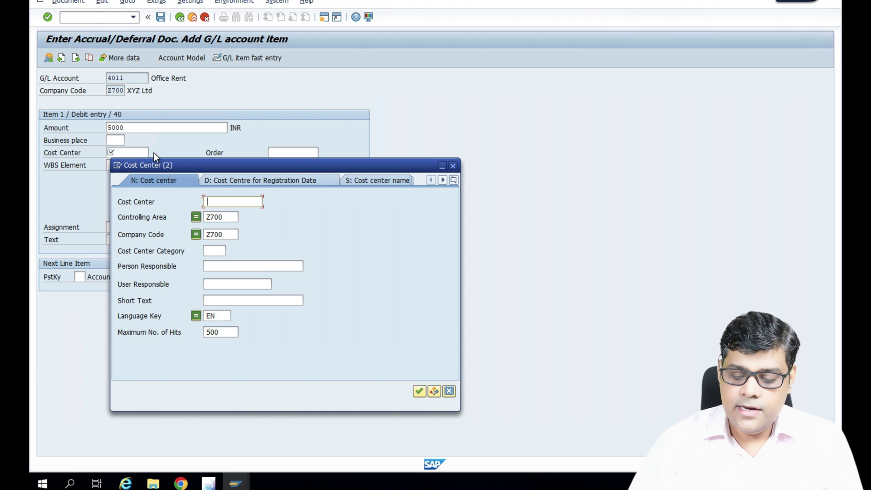
key("Return")
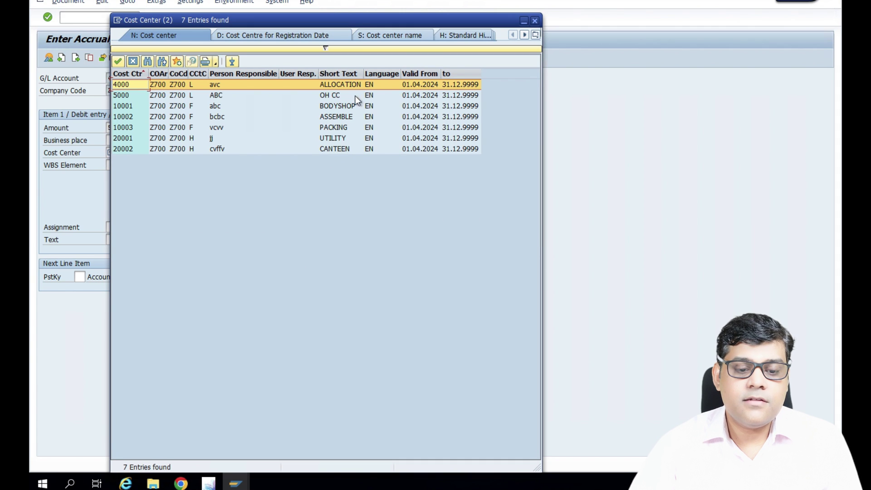
double_click(358, 88)
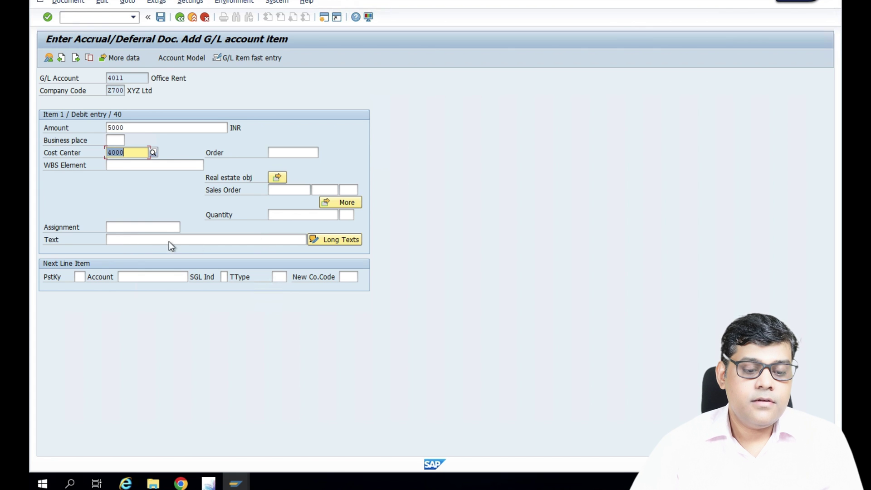
Enter Rent provision for April as the text of the Office Rent debit item
left_click(118, 240)
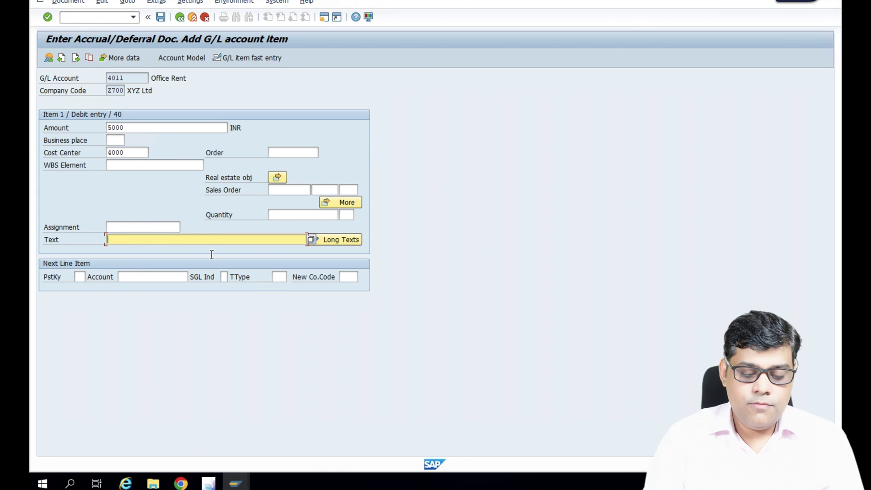
type("Reb")
key("BackSpace")
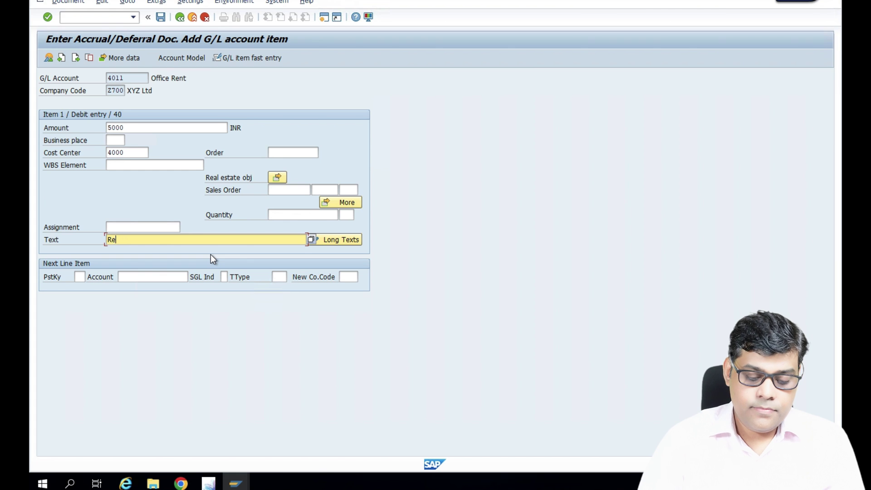
type("nt")
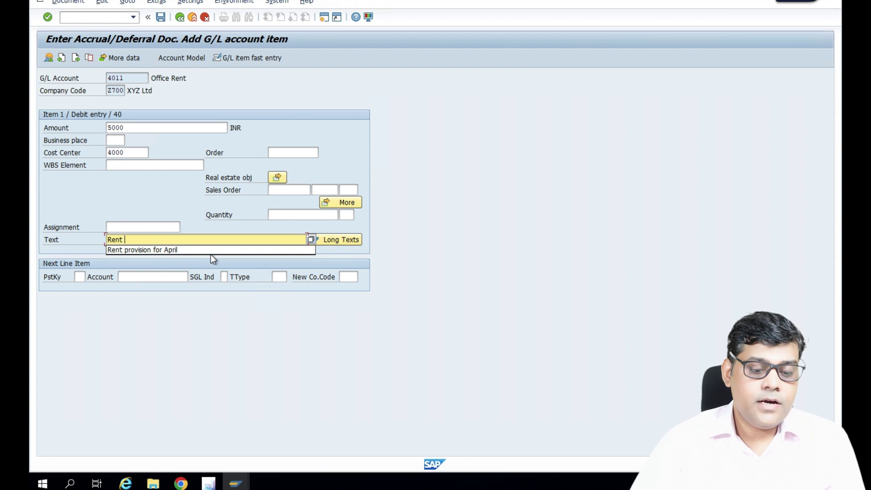
left_click(167, 250)
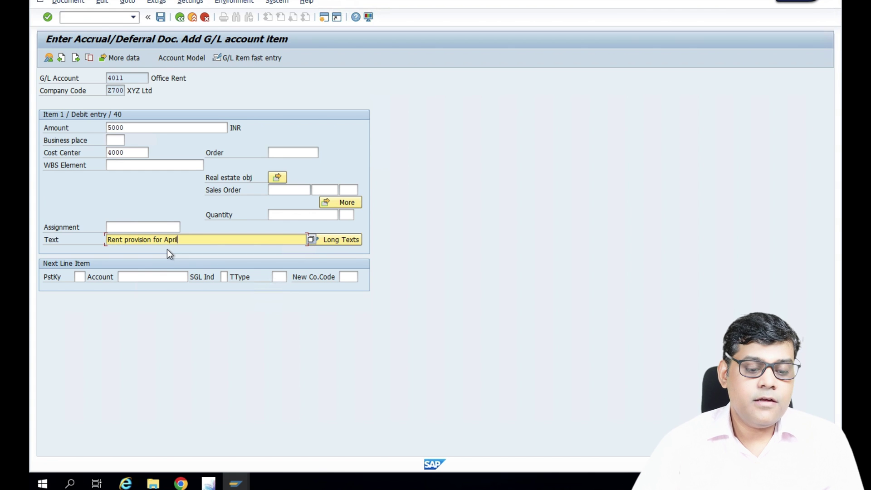
Set the posting key of the next line item to 50
left_click(76, 277)
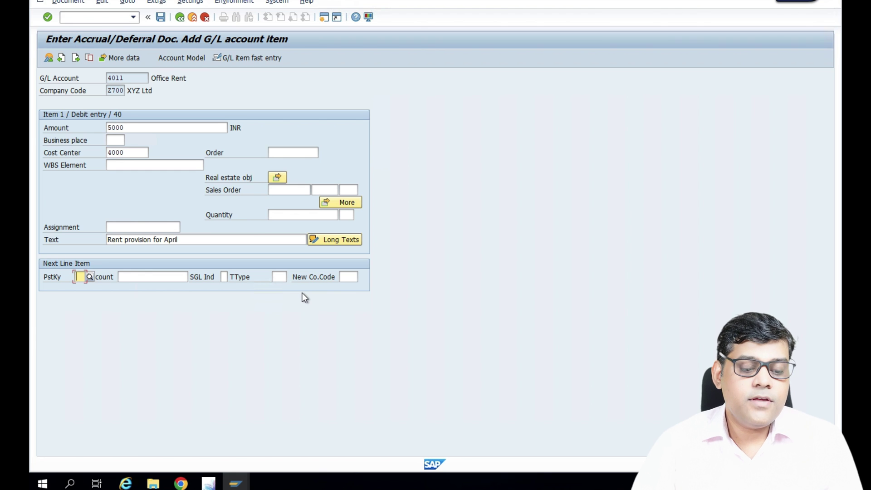
type("50")
key("Tab")
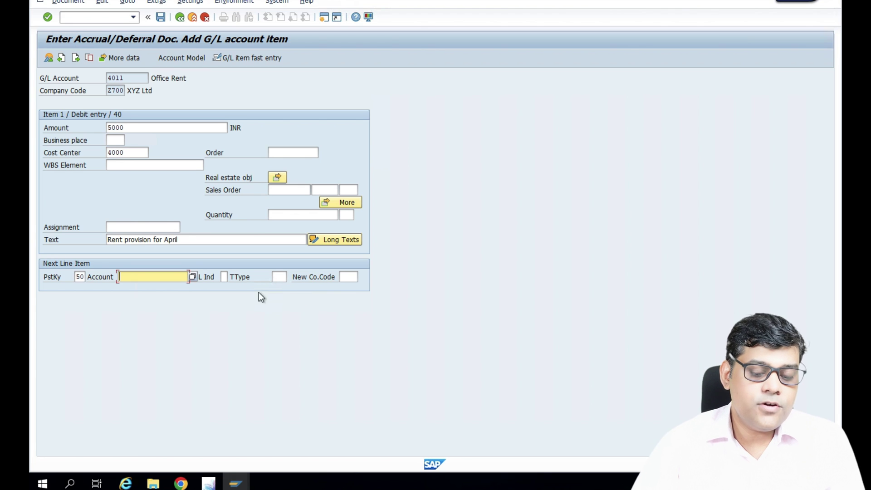
Look up the Outstanding Expenses account number under General Balancesheet in the G/L account display session, and return to the accrual document
left_click(237, 483)
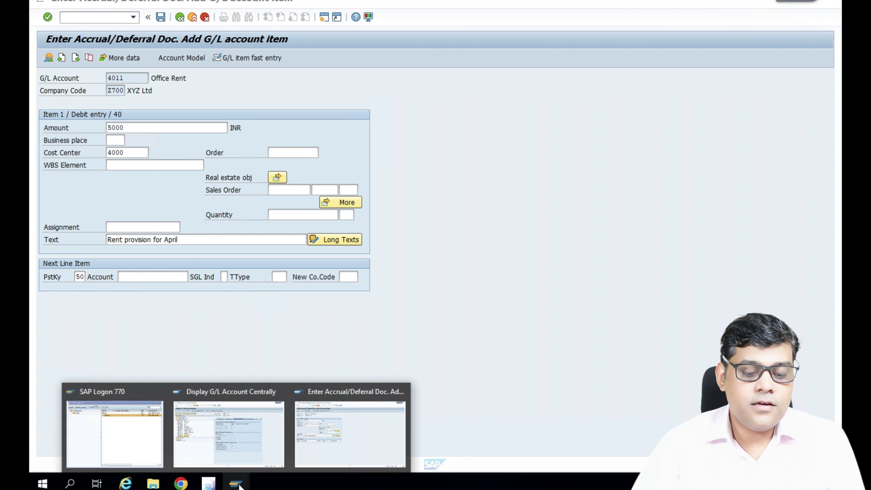
left_click(241, 420)
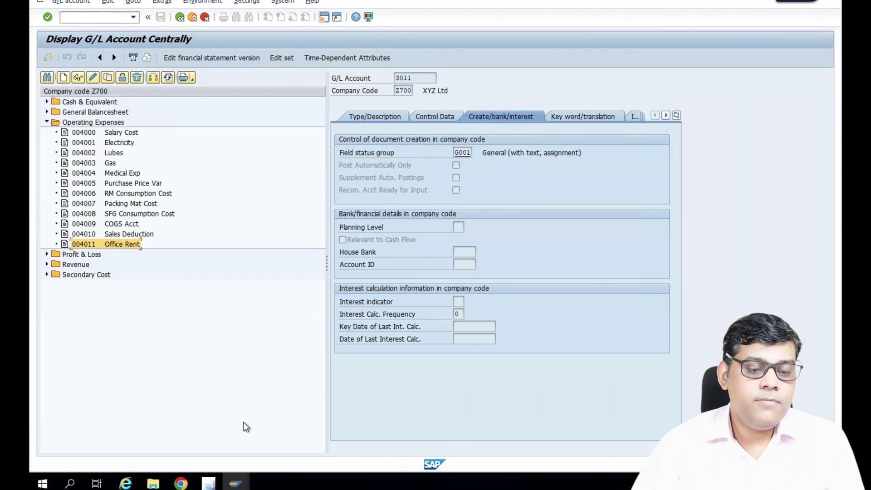
left_click(47, 113)
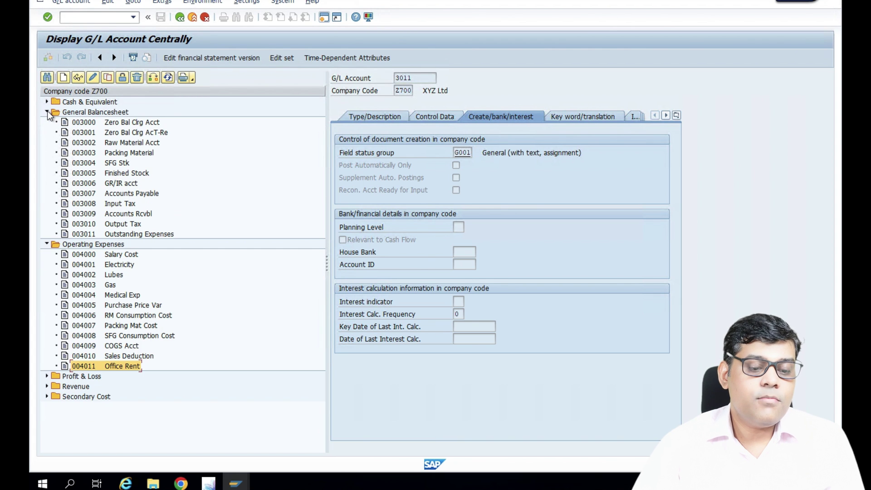
left_click(152, 236)
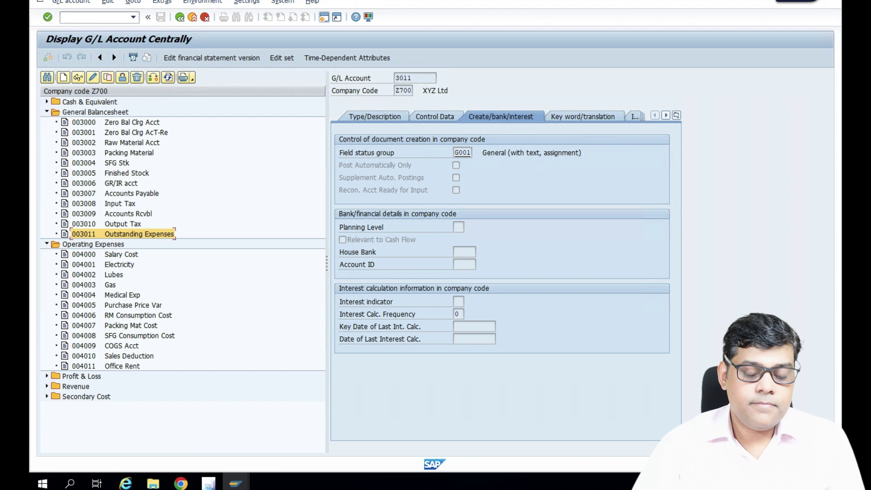
mouse_move(236, 482)
left_click(363, 423)
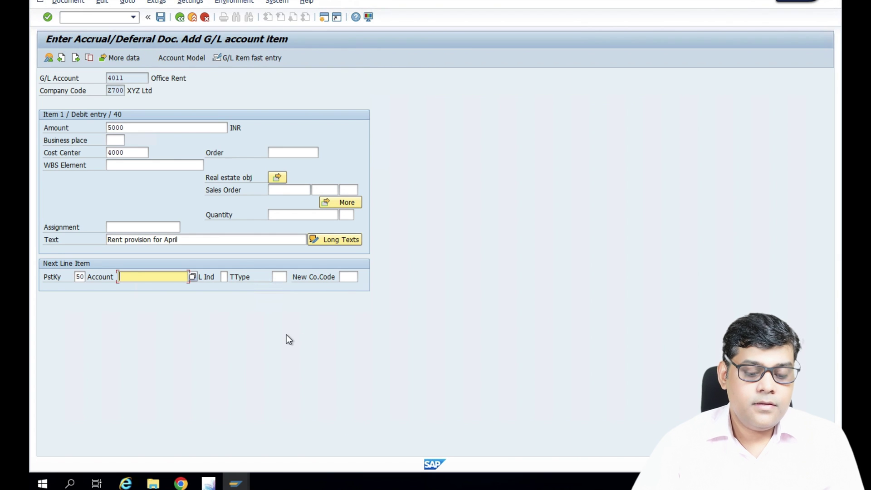
Open the credit item for account 3011 and enter * as its amount to take over the balancing value
type("3011")
key("shift+Home")
left_click(151, 278)
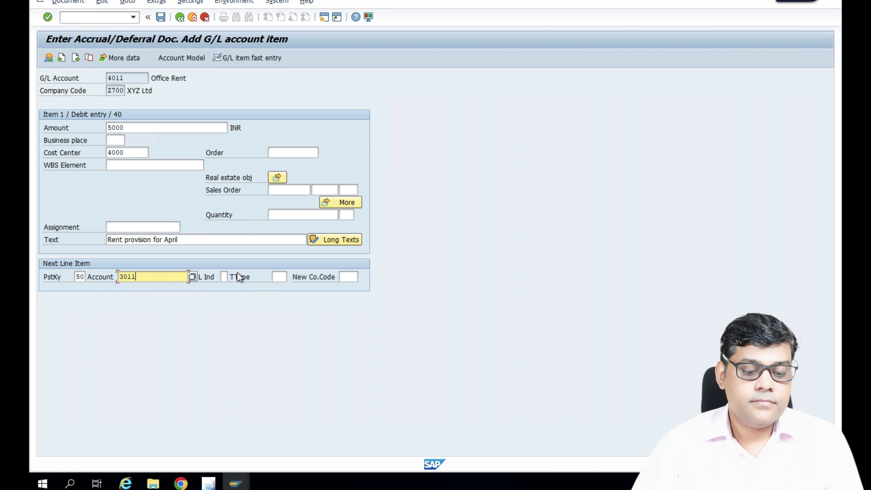
key("Return")
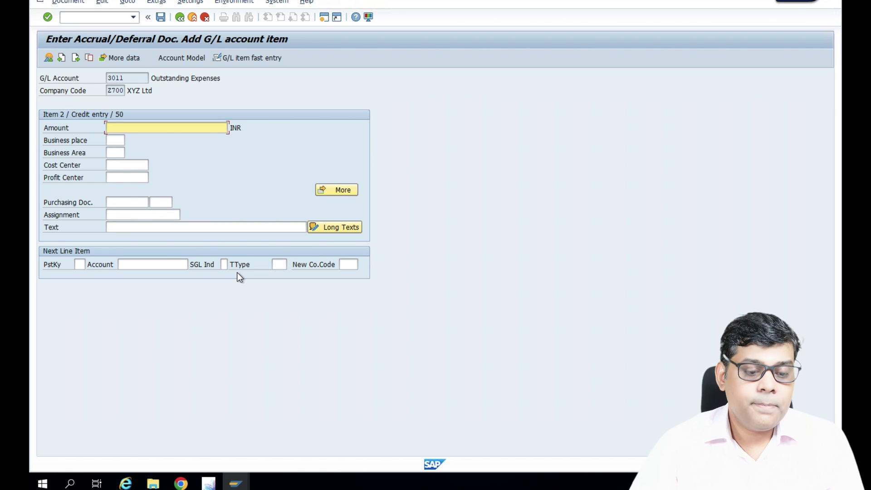
type("*")
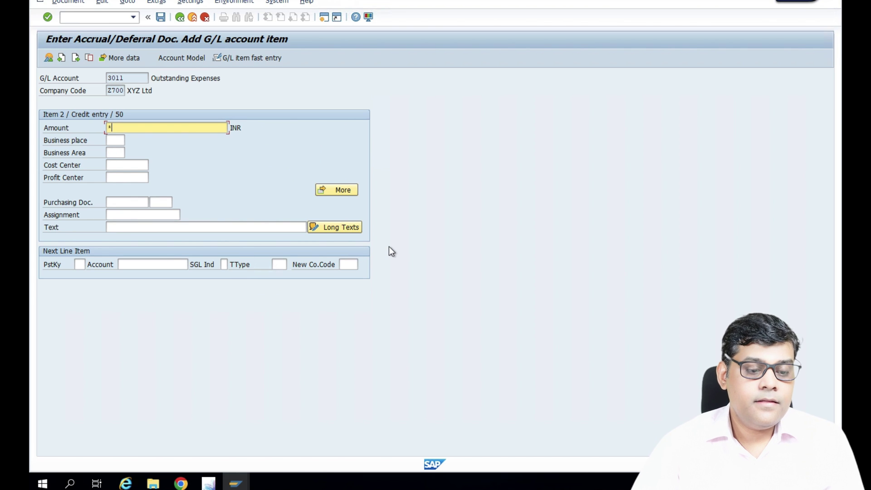
key("Return")
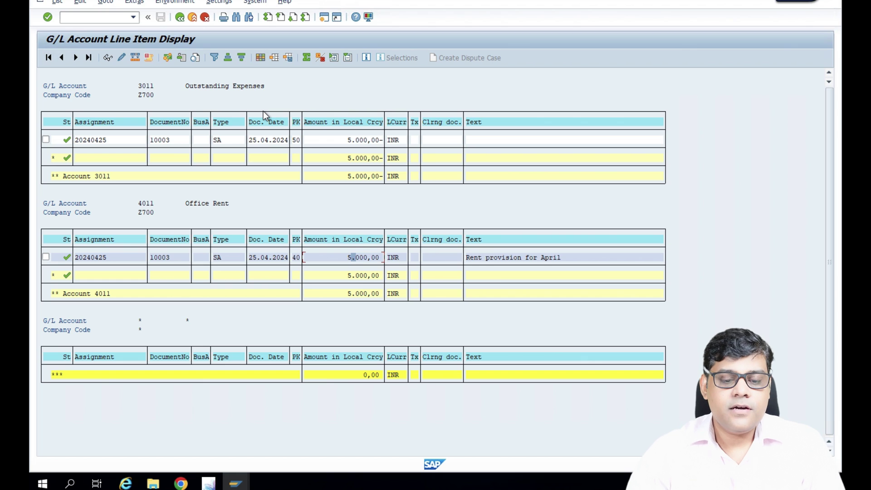
Inspect the rent accrual document's data entry view and header from the Office Rent line item, and return to the line item list
double_click(360, 259)
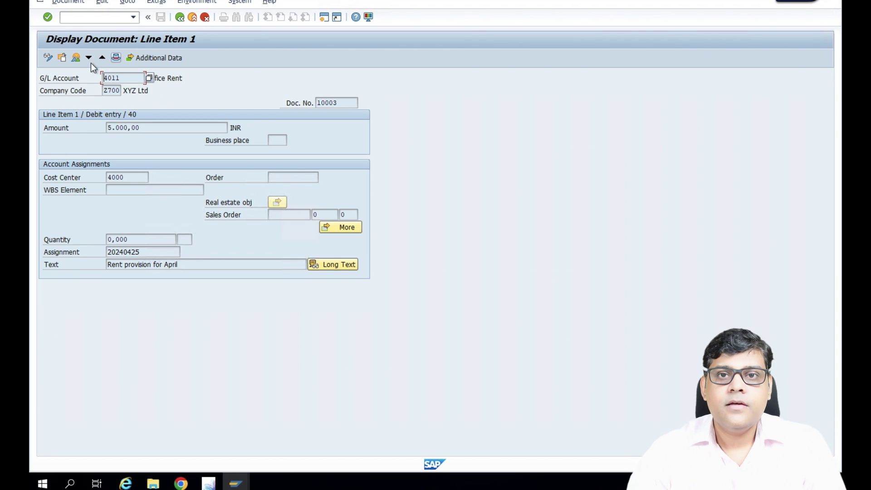
left_click(77, 58)
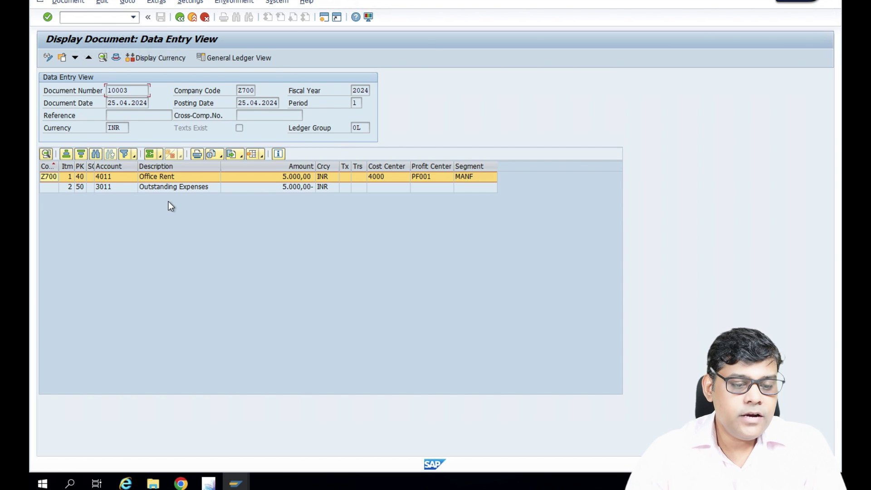
left_click(115, 57)
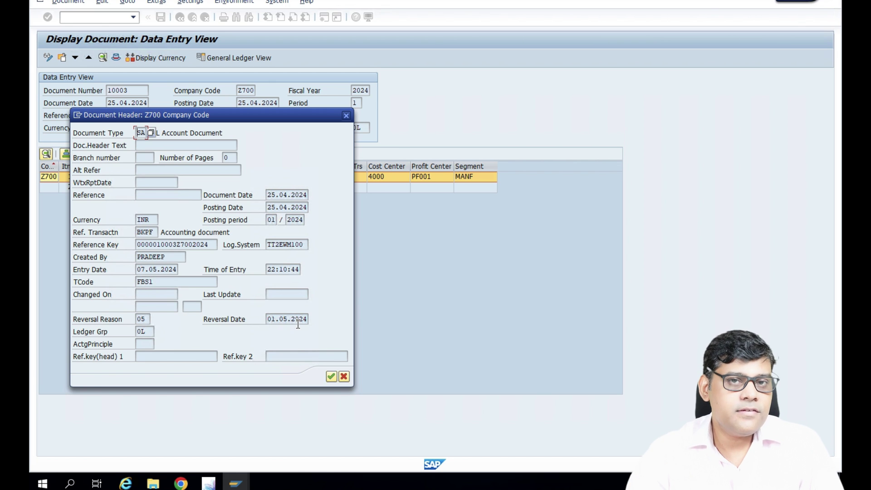
left_click(343, 376)
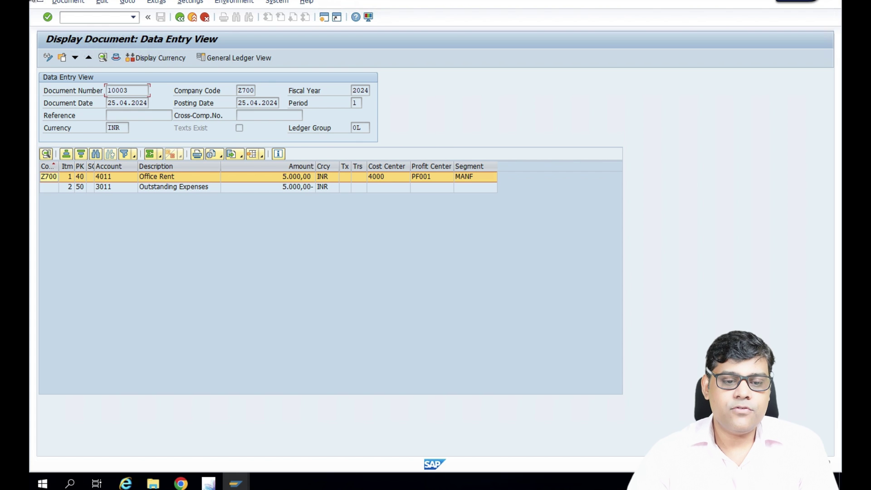
left_click(180, 18)
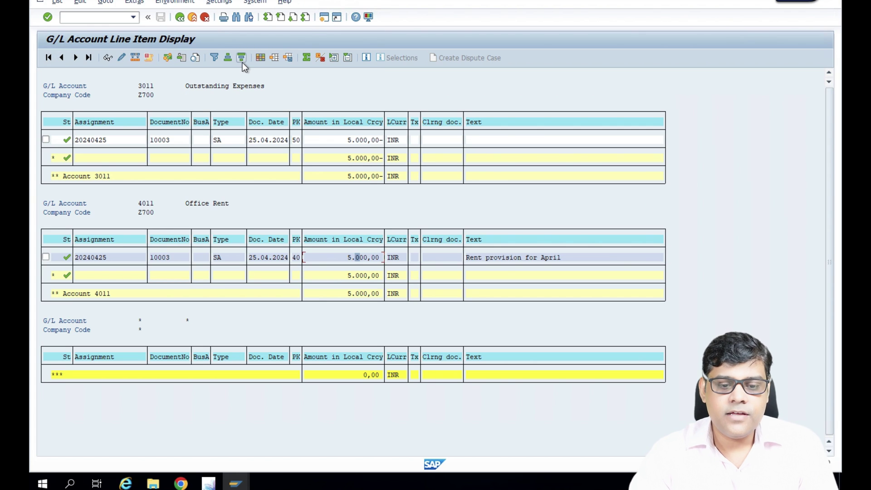
Open transaction F.81 in a new session and execute a test run of the accrual reversal for company code Z700
left_click(325, 19)
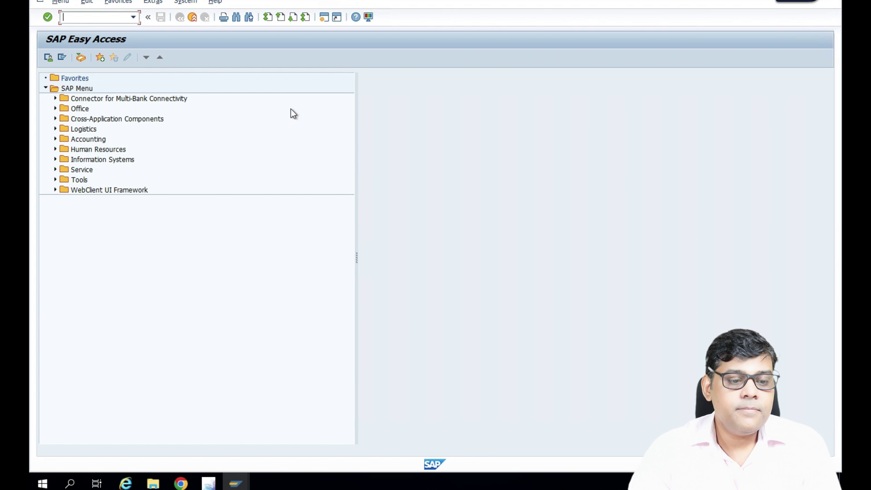
type("f.81")
key("Return")
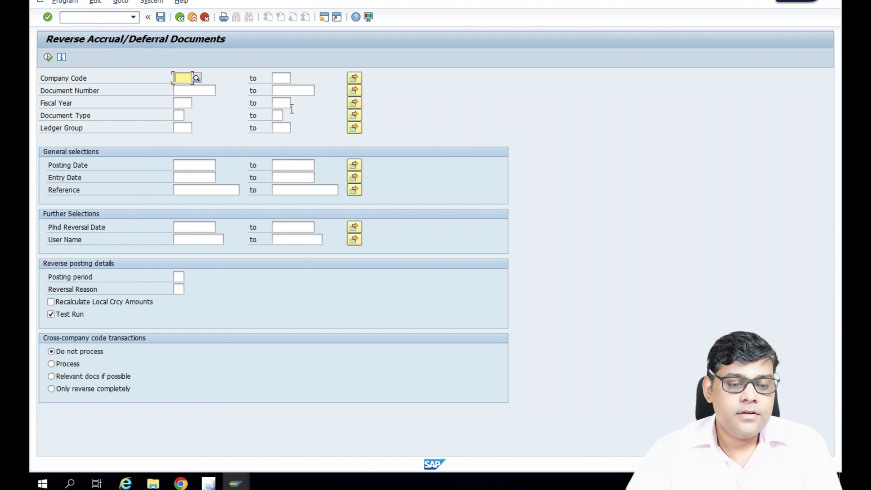
type("z700")
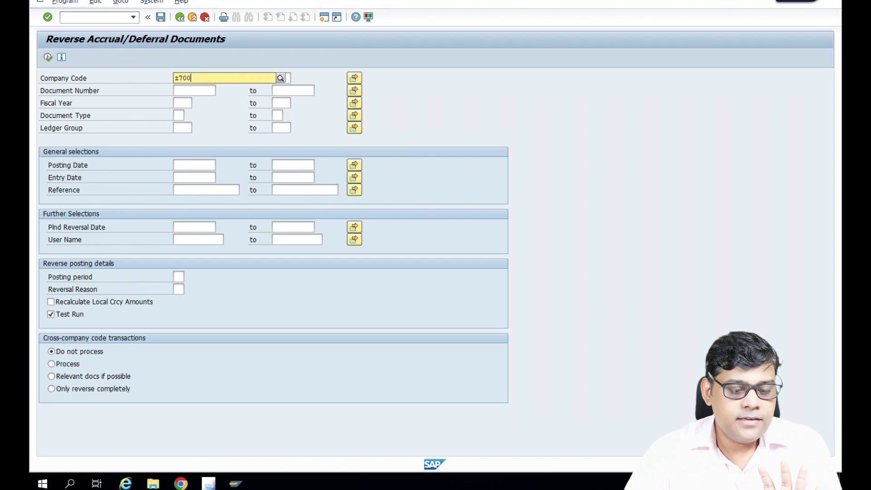
left_click(197, 105)
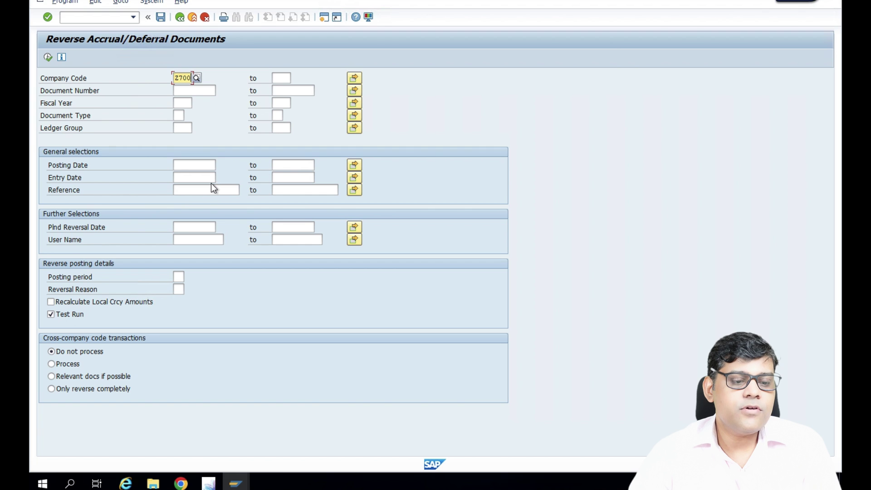
left_click(46, 59)
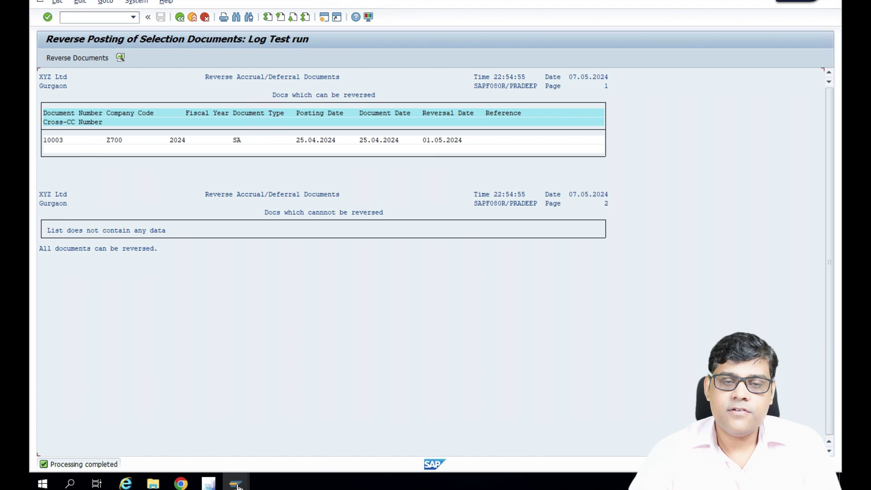
Check the Outstanding Expenses and Office Rent line items in the line item display session, and return to the test run log
mouse_move(238, 484)
left_click(244, 447)
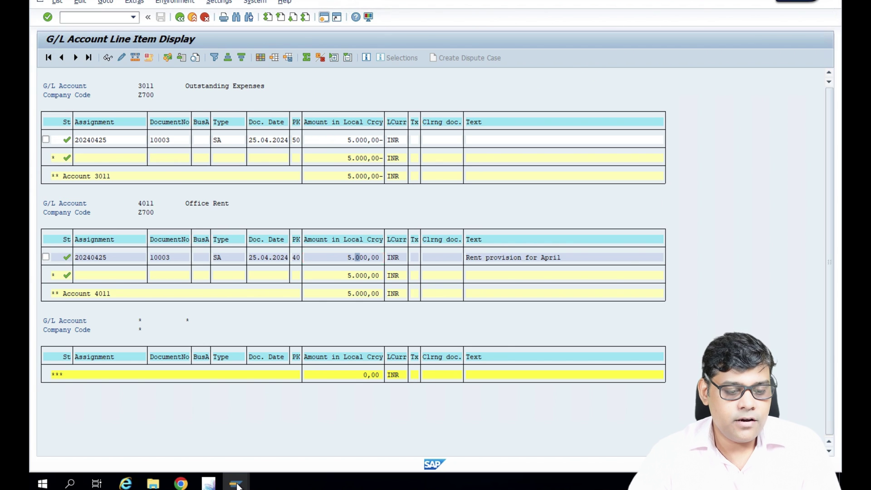
mouse_move(238, 485)
left_click(353, 443)
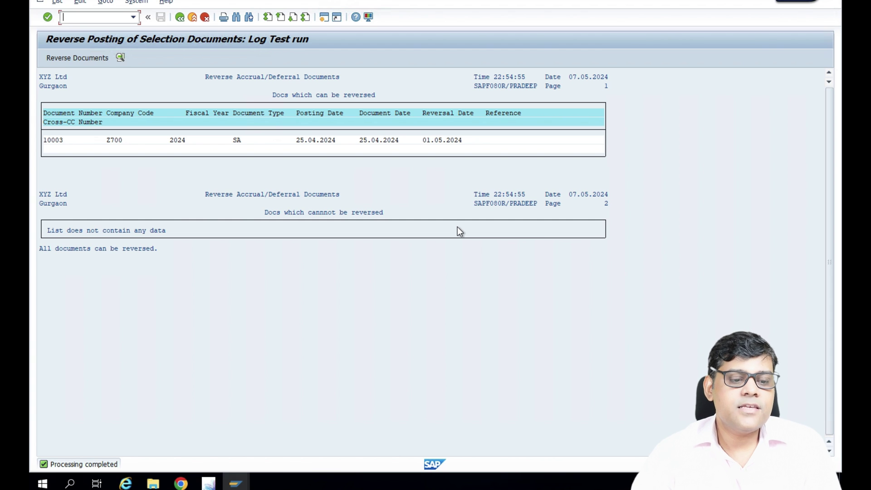
Turn off Test Run for company code Z700 and execute the actual reversal of the accrual documents
left_click(181, 19)
left_click(73, 314)
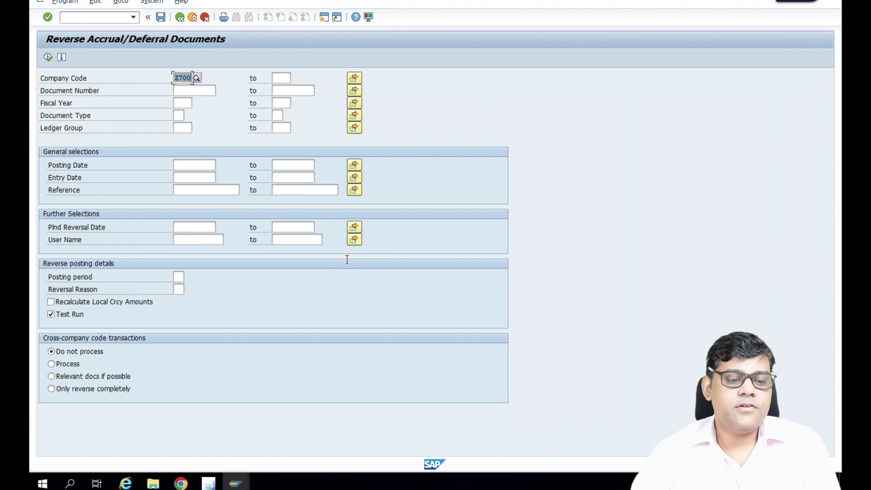
left_click(47, 57)
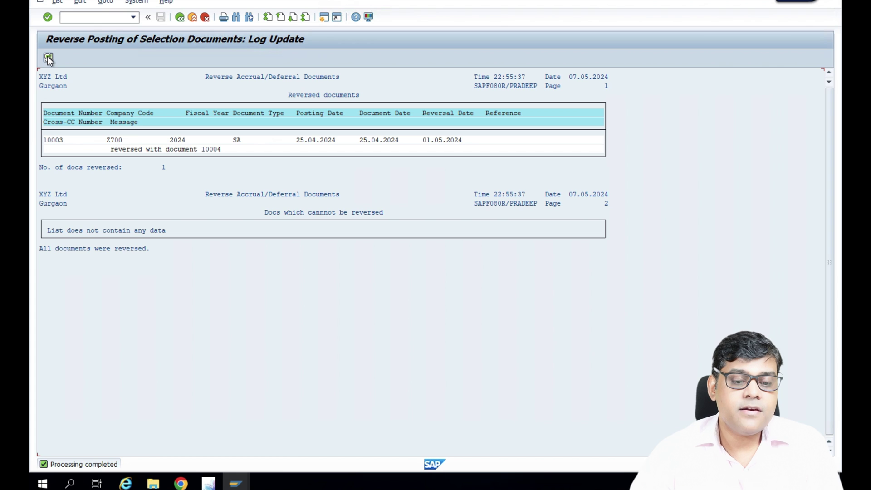
Restart the line item display with FBL3N and list all Z700 items posted from 25.04.2024 to 01.05.2024
mouse_move(239, 476)
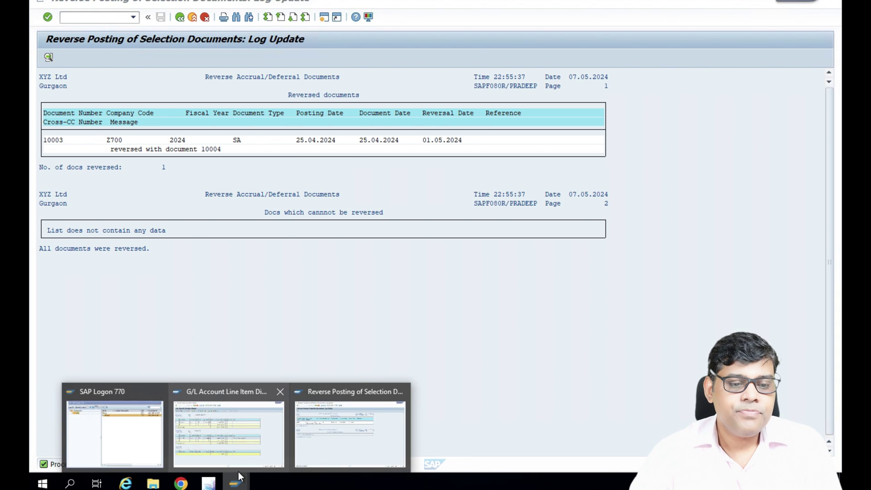
left_click(240, 429)
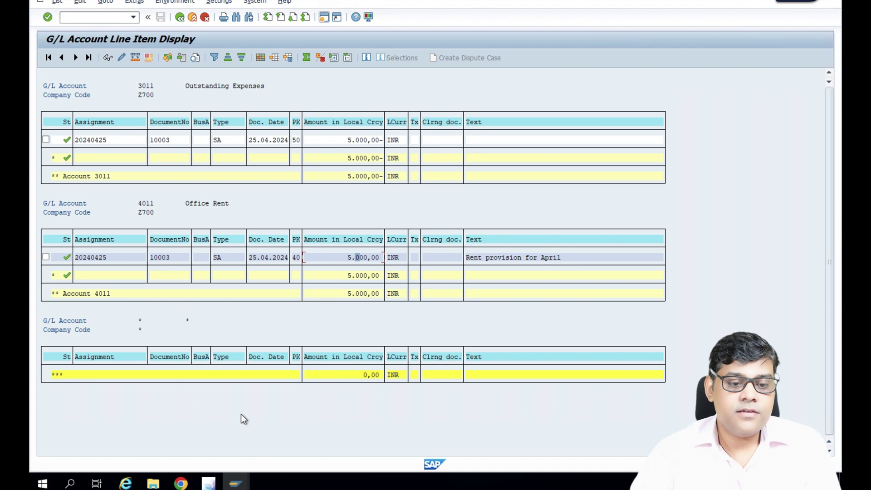
left_click(180, 16)
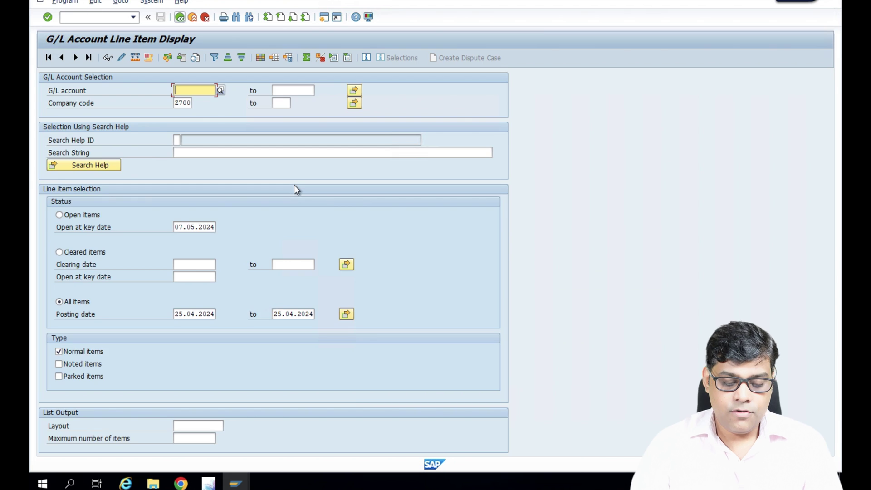
key("F3")
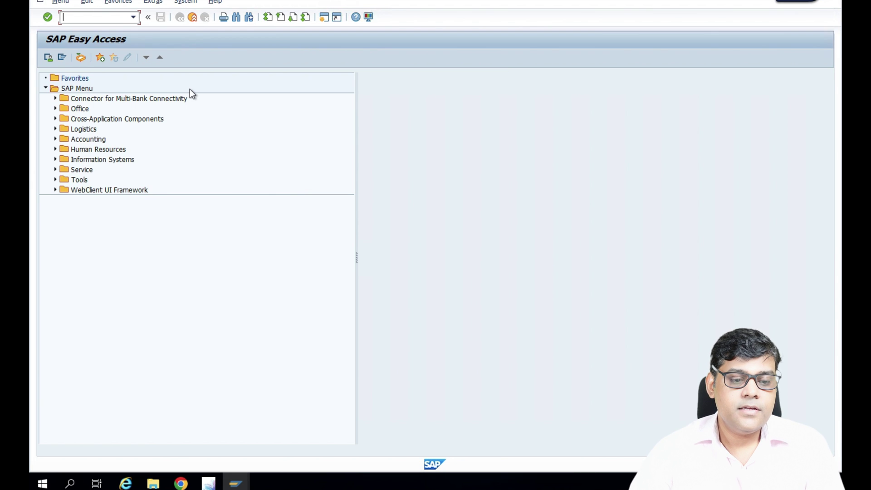
type("fbl3n")
key("Return")
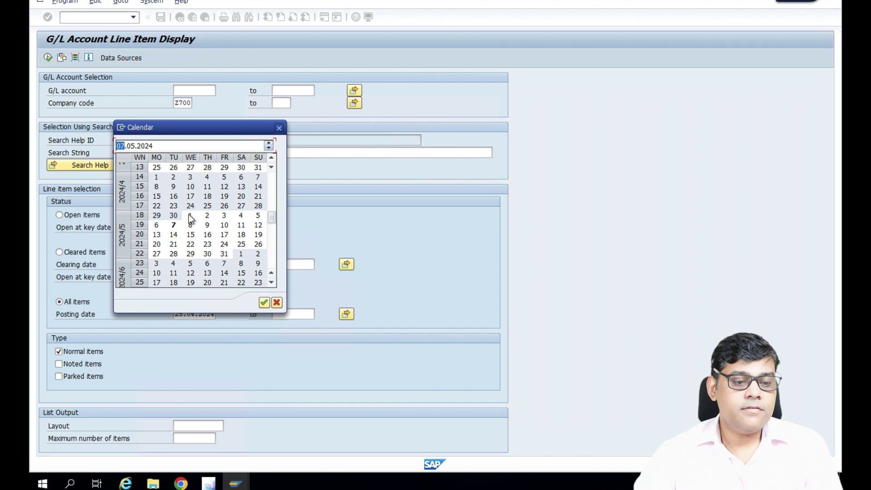
double_click(189, 215)
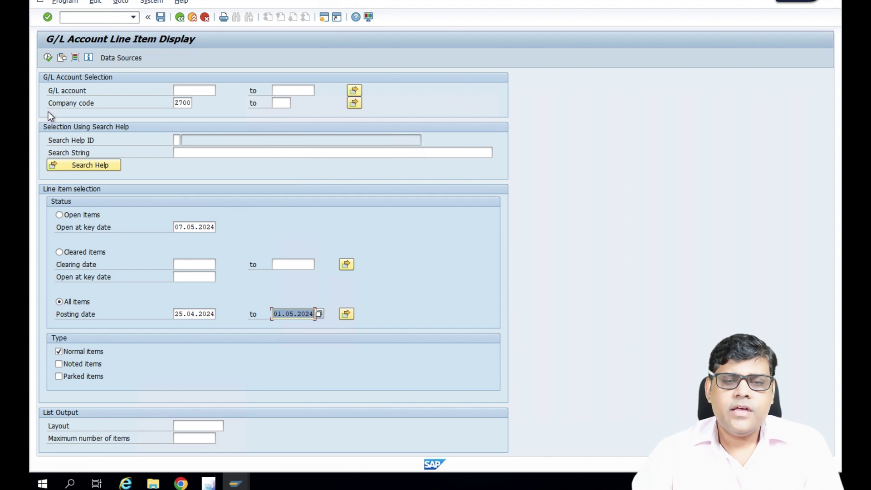
left_click(48, 57)
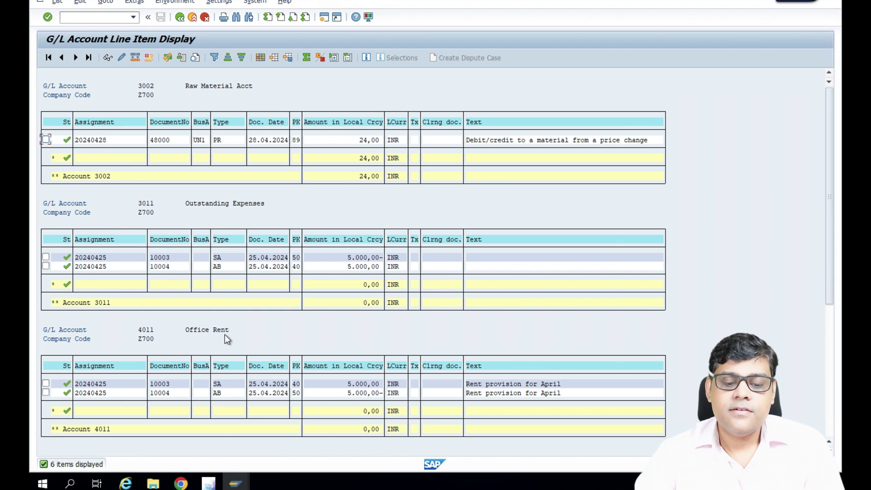
Examine the Office Rent balance, the accrual item's document date and the reversal document in the line item list
left_click(377, 411)
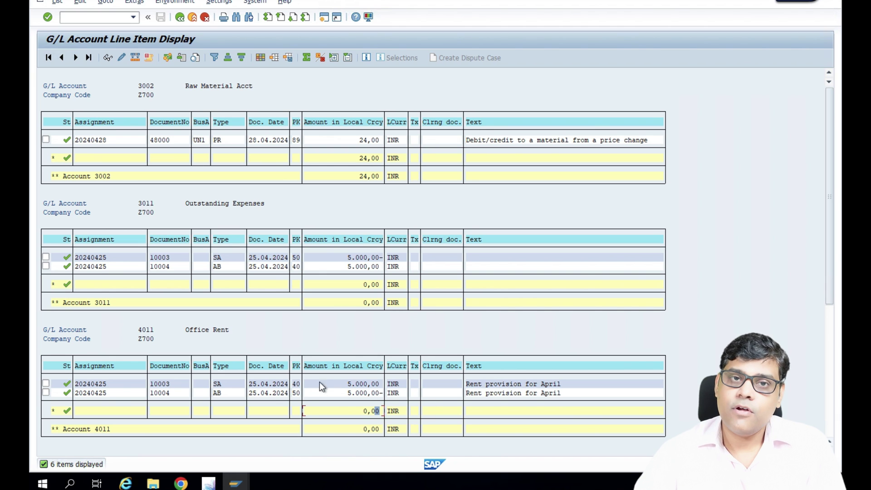
left_click(267, 384)
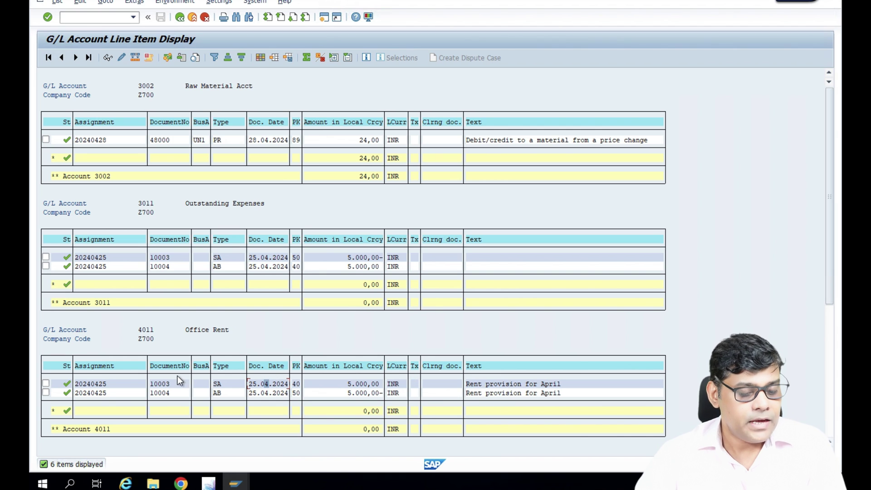
left_click(164, 388)
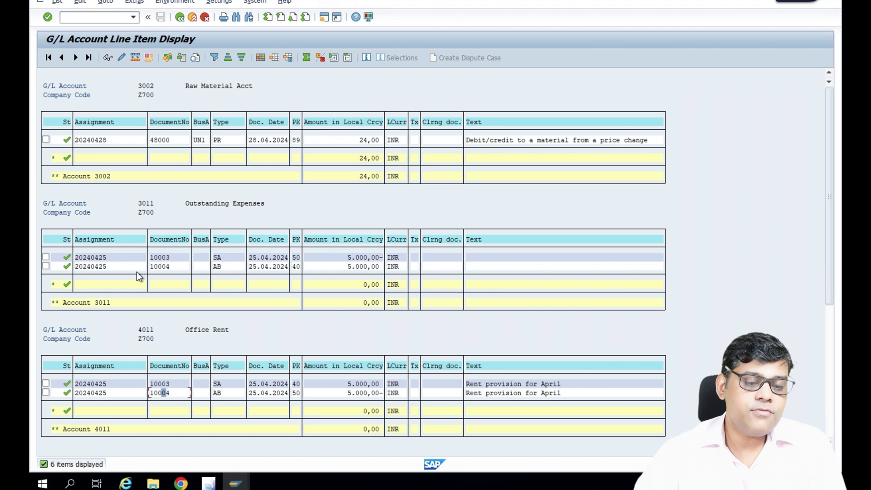
Open the reversal document from the Outstanding Expenses items and check its line items and the reversed document reference in its header
double_click(360, 266)
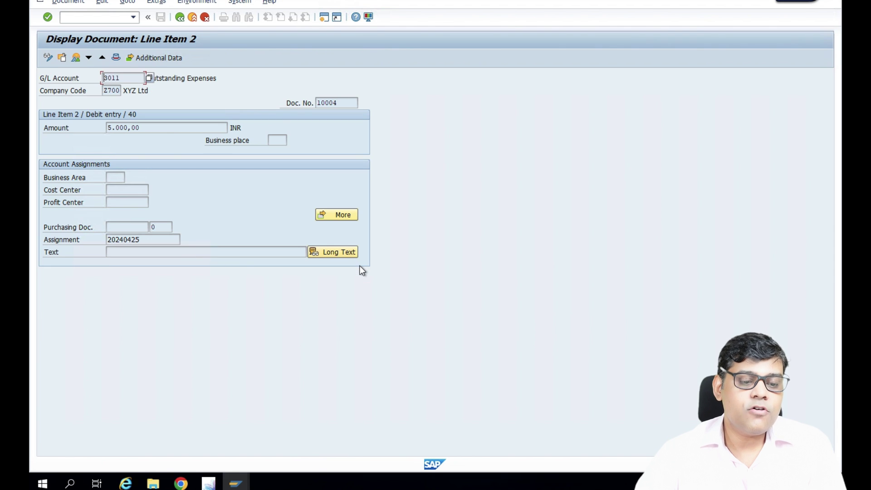
left_click(76, 59)
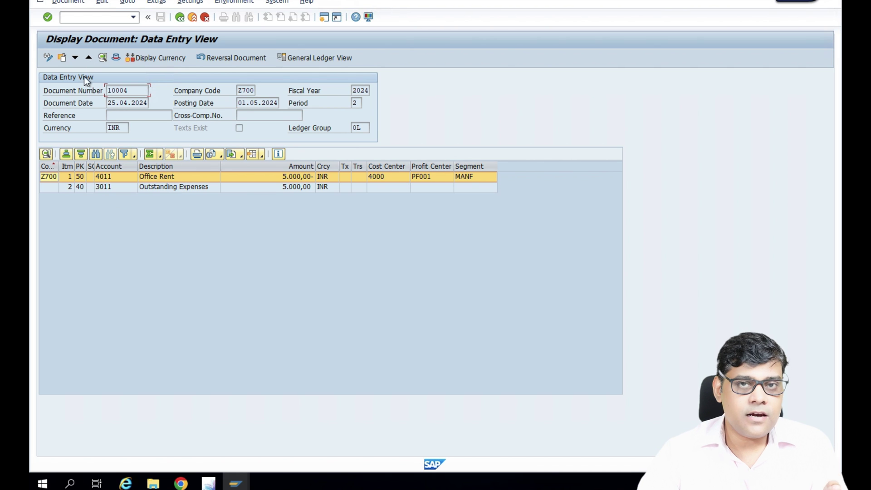
left_click(141, 187)
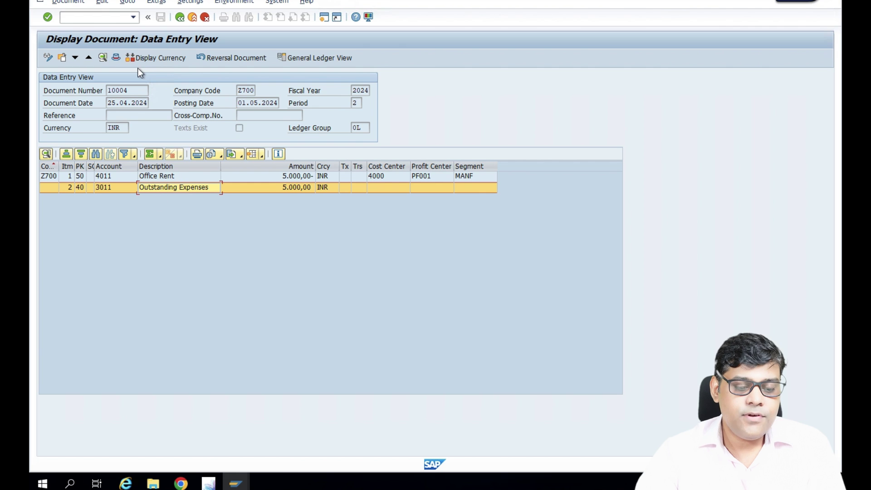
left_click(117, 57)
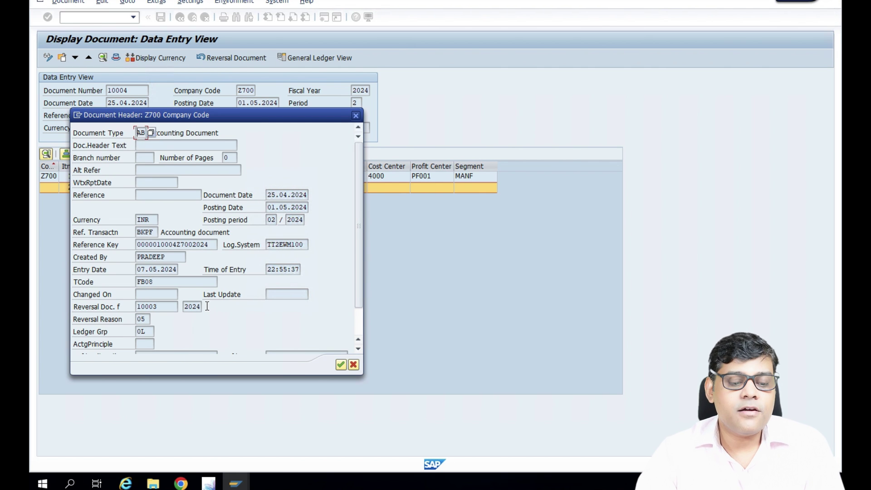
left_click(164, 308)
key("shift+Home")
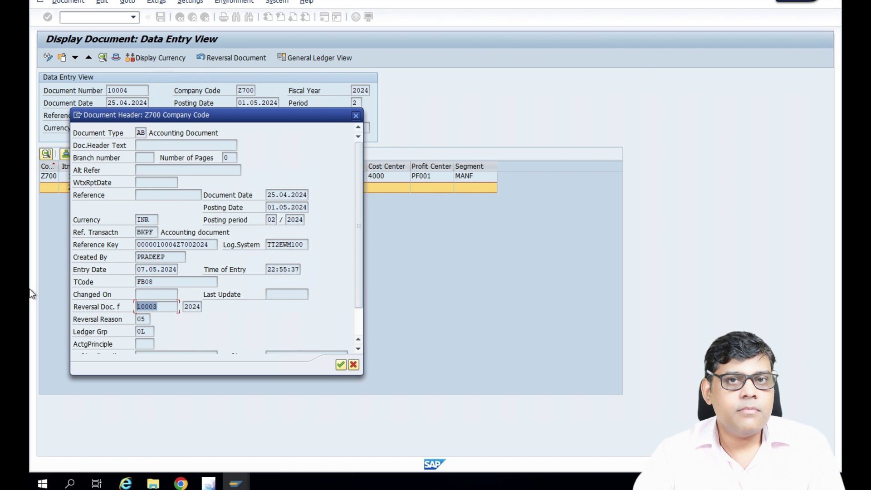
left_click(355, 115)
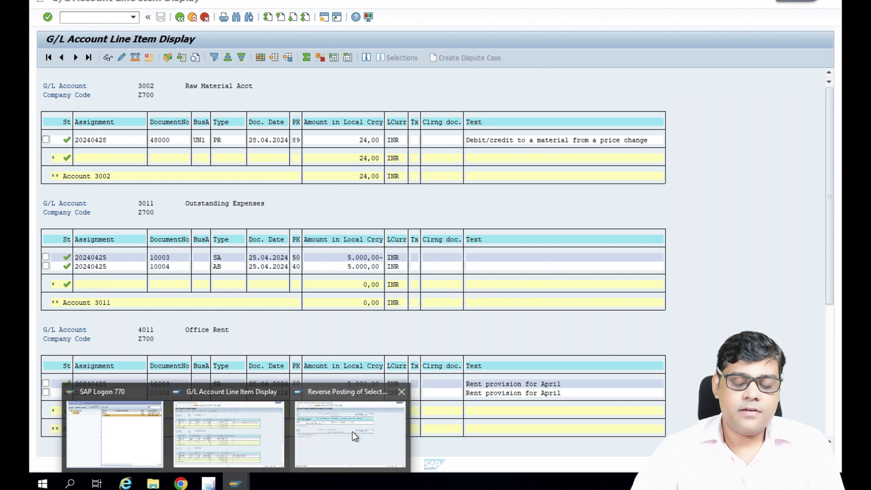
Switch to the session showing the reversal log and begin entering a new transaction command
left_click(352, 431)
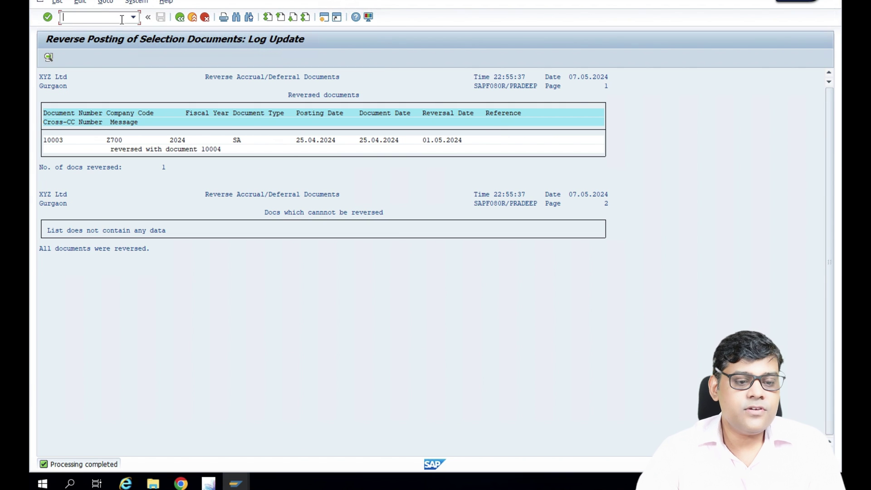
type("/n")
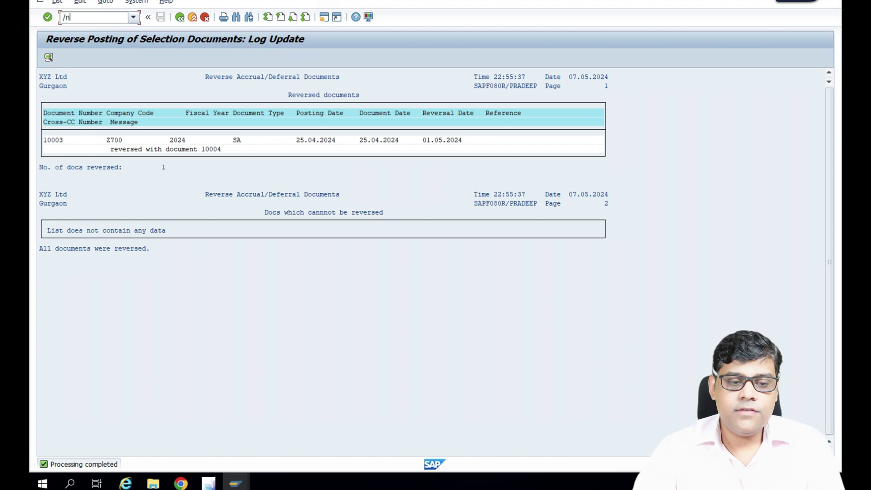
type("fb60")
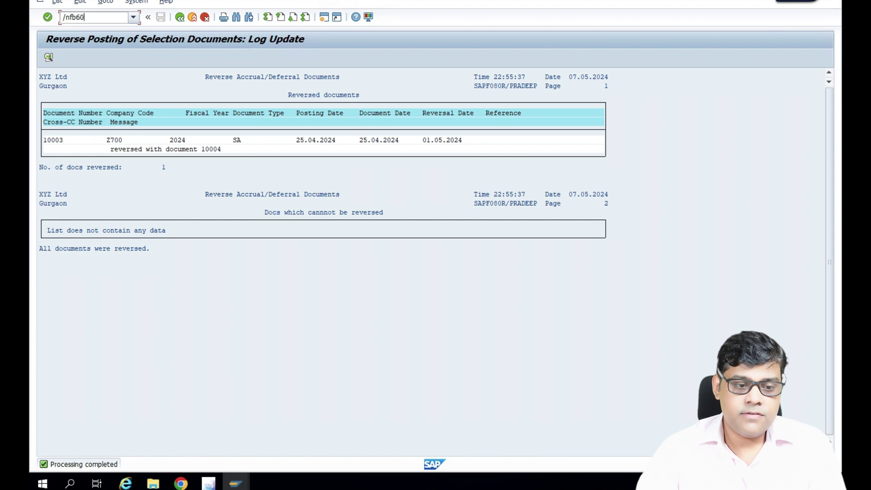
key("BackSpace")
key("BackSpace")
key("BackSpace")
key("BackSpace")
key("BackSpace")
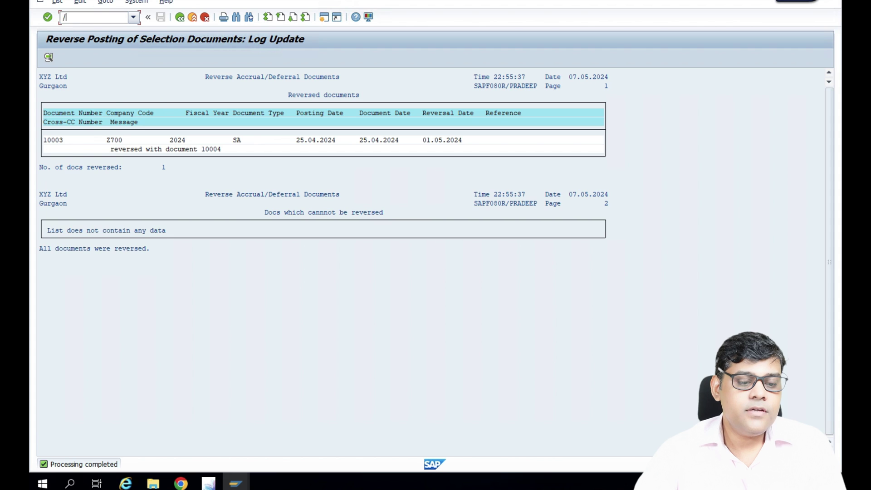
Leave the reversal log for the start screen and open FB60 - Invoice under Financial Accounting, Accounts Payable, Document Entry
type("n")
key("Return")
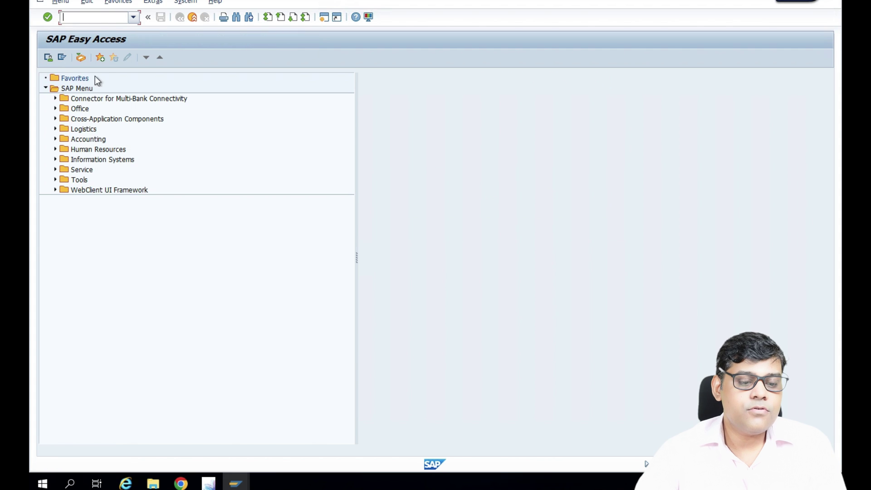
left_click(55, 139)
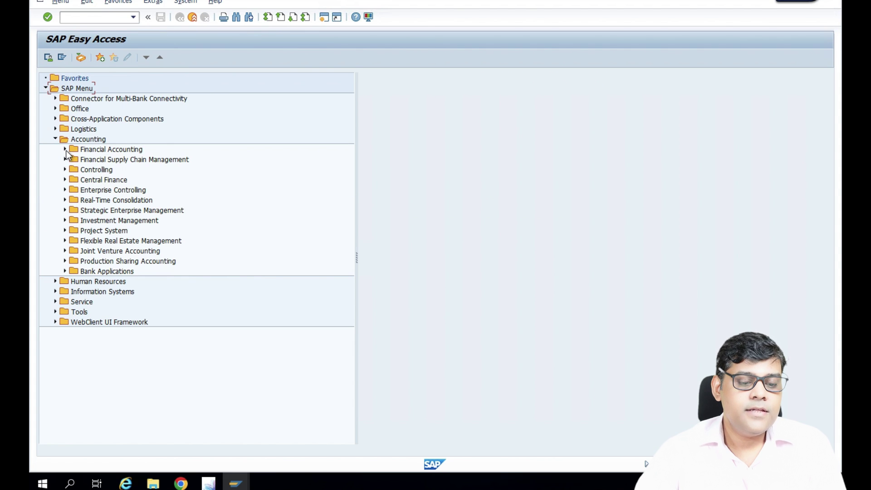
left_click(65, 150)
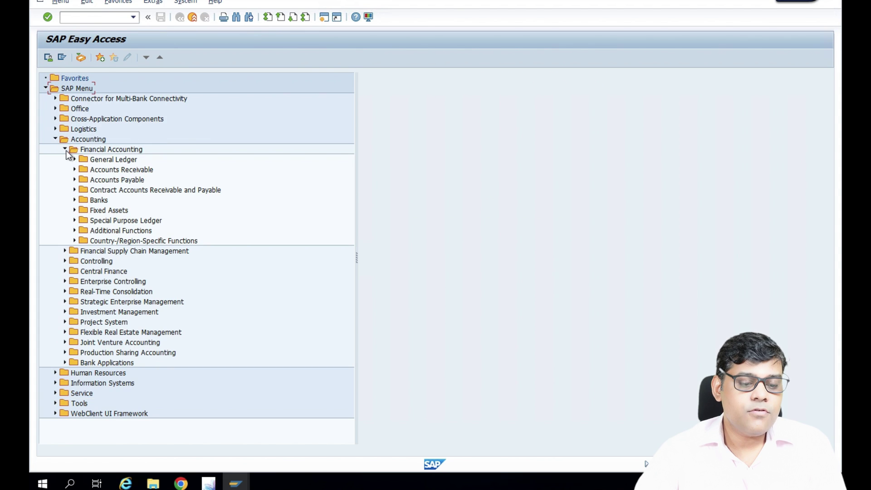
left_click(74, 180)
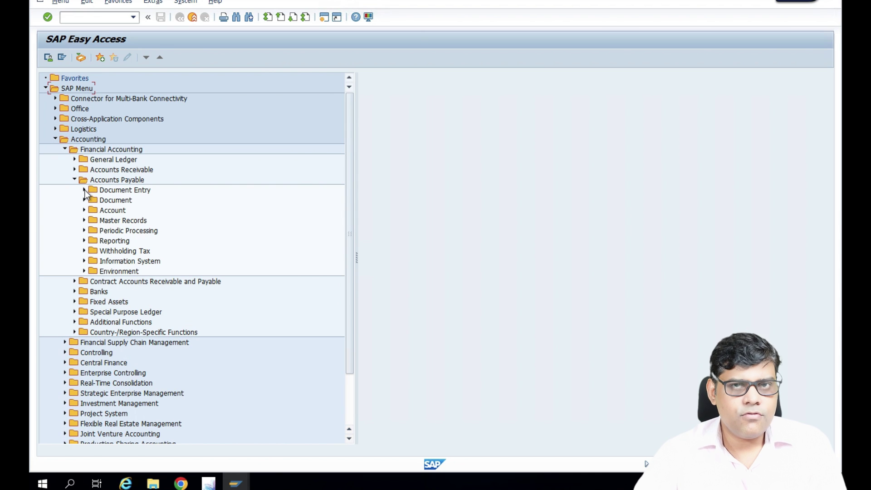
left_click(85, 190)
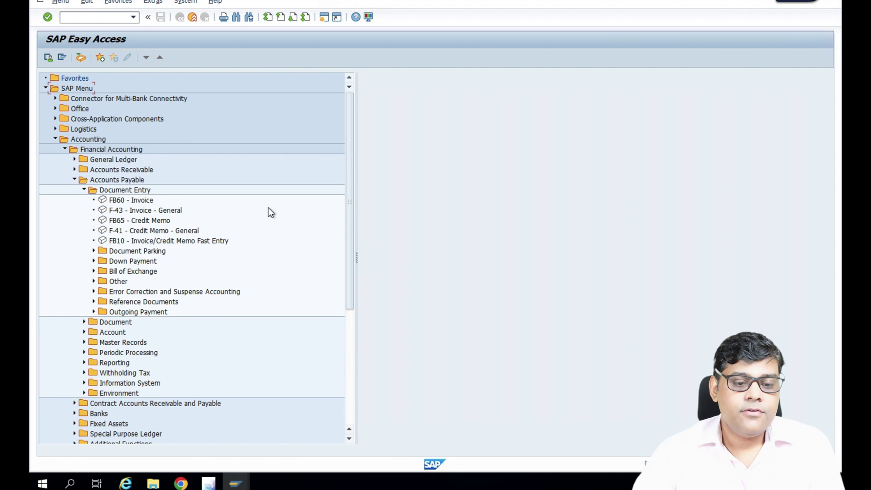
double_click(136, 201)
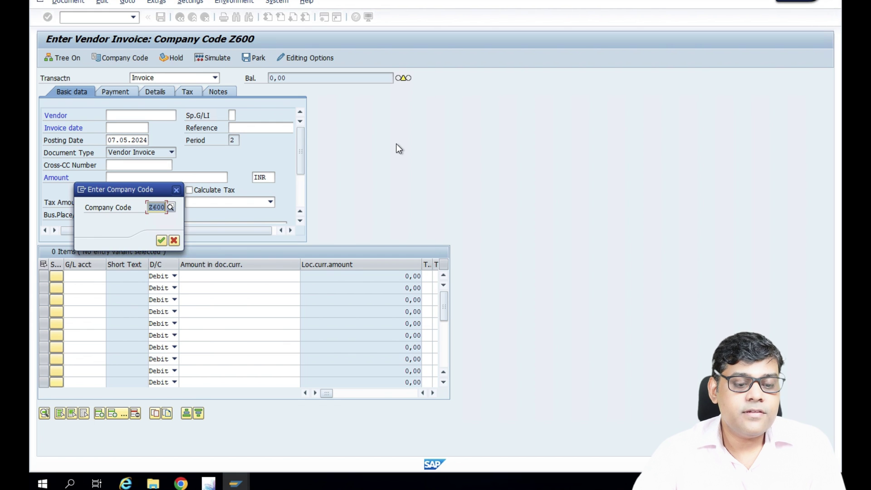
Set the invoice's company code to Z700 and choose supplier XYZ LTD as the vendor from the supplier search
type("Z600")
key("Return")
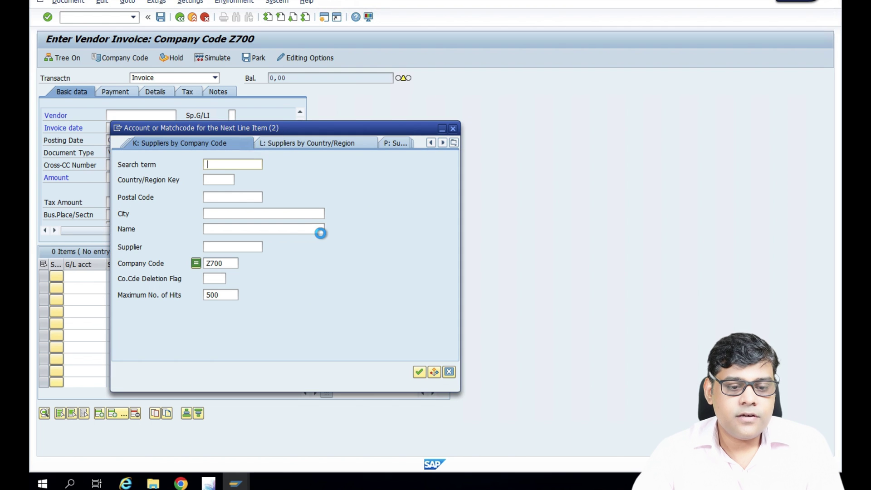
key("Return")
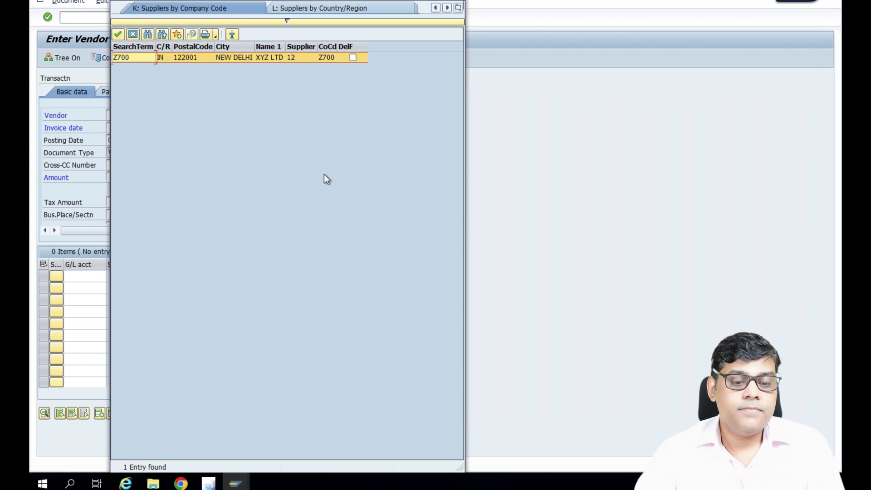
double_click(243, 59)
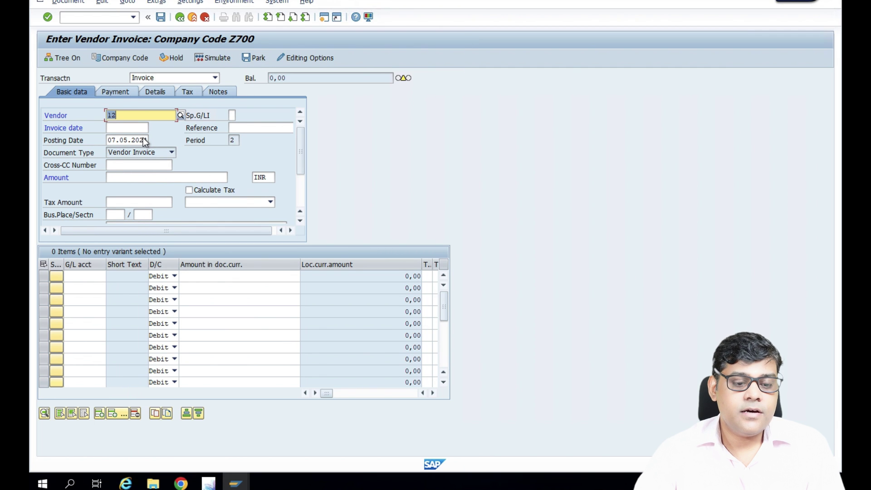
Set the invoice date to 25.04.2024 and the posting date to 05.05.2024
left_click(123, 128)
left_click(154, 127)
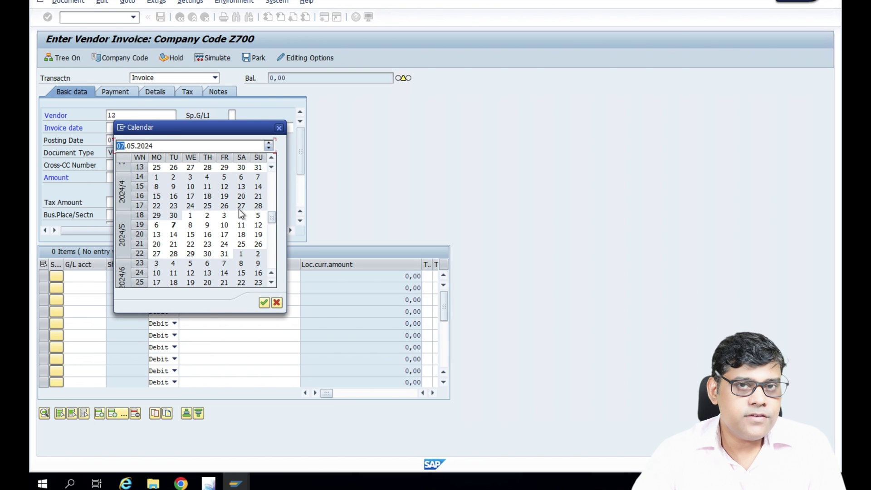
double_click(207, 206)
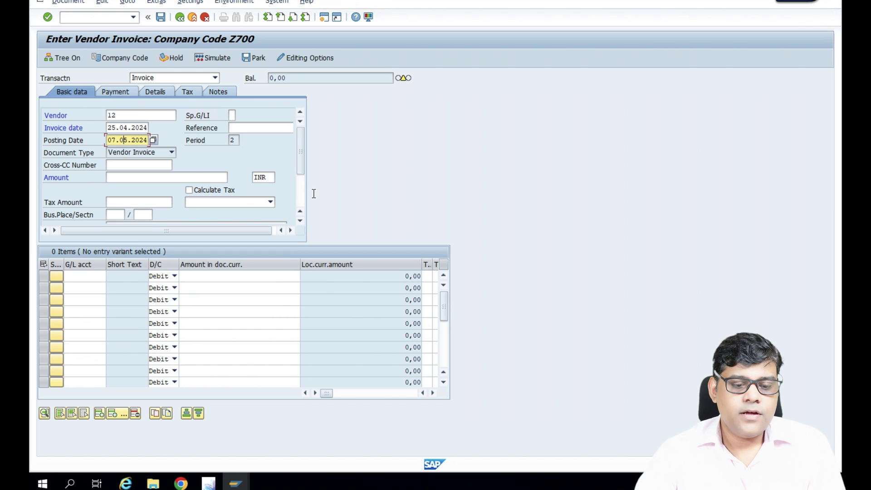
left_click(148, 144)
key("F4")
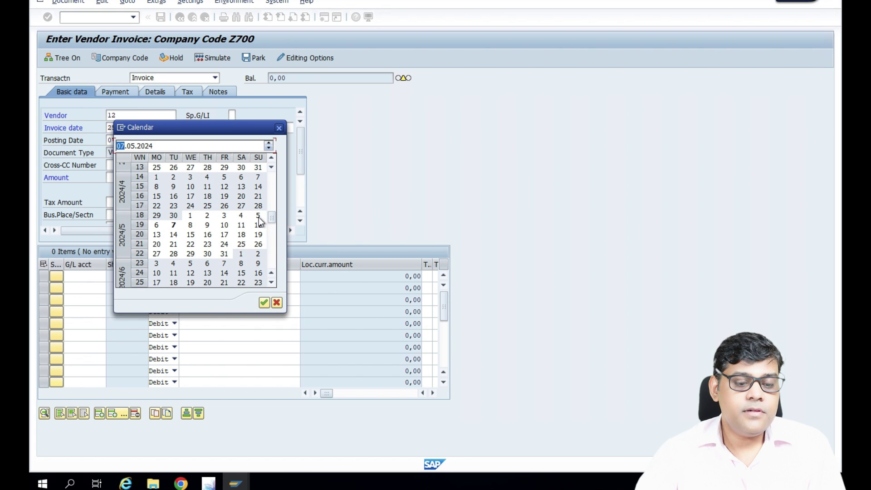
double_click(259, 216)
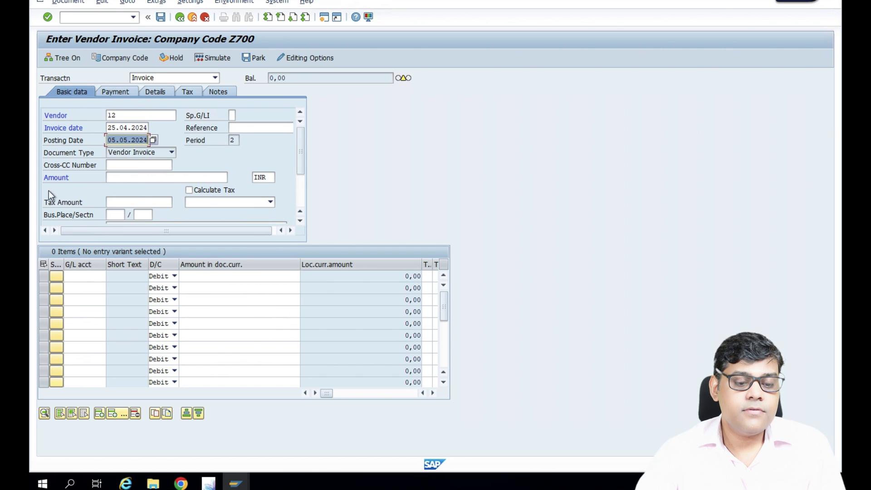
Set the vendor invoice amount to 5000 INR
left_click(185, 177)
type("5000")
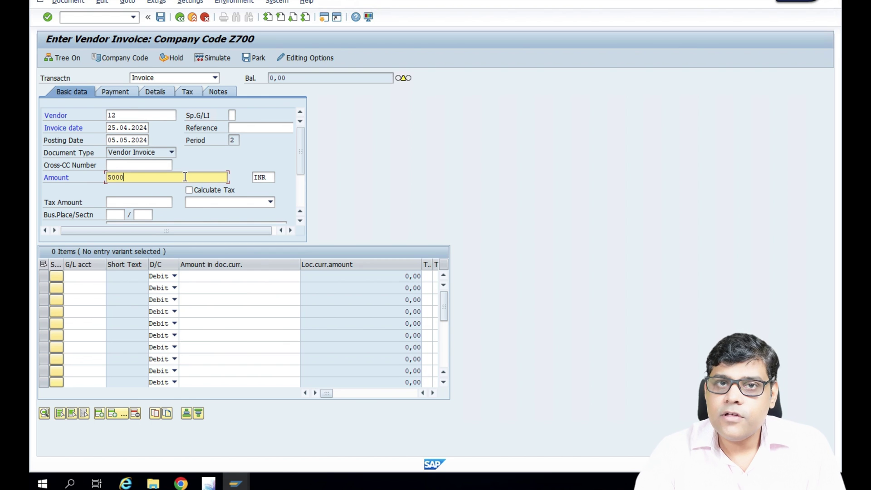
key("Tab")
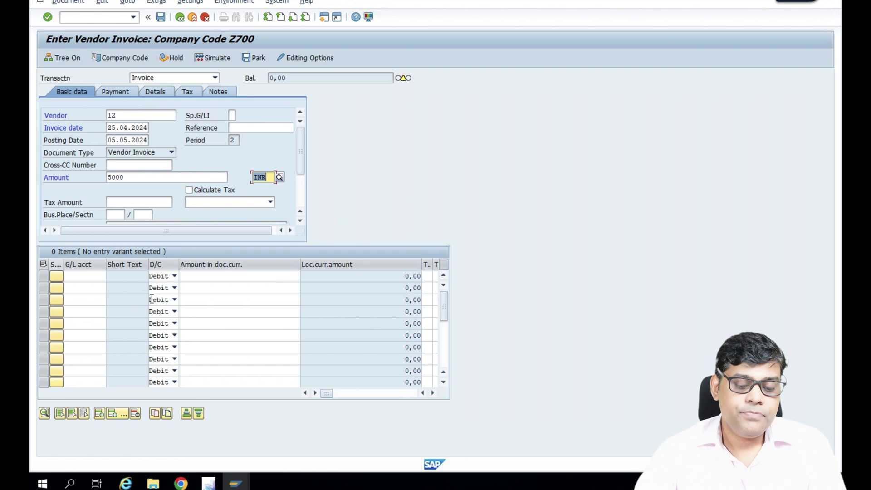
key("Return")
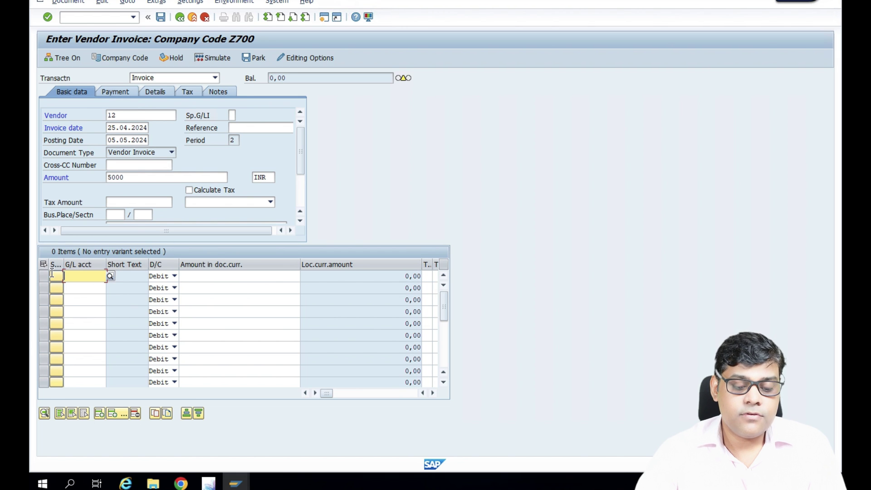
Add a debit item for G/L account 4011 with amount * and try to post the vendor invoice
type("4011")
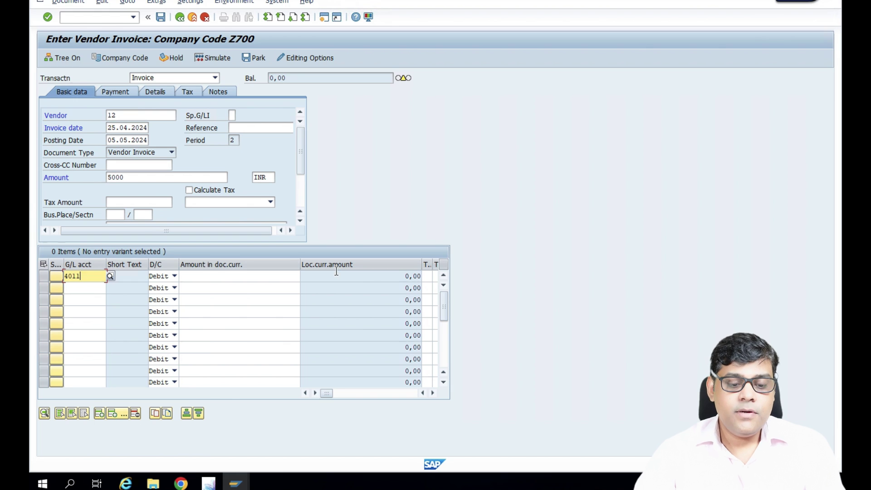
key("Tab")
key("Tab")
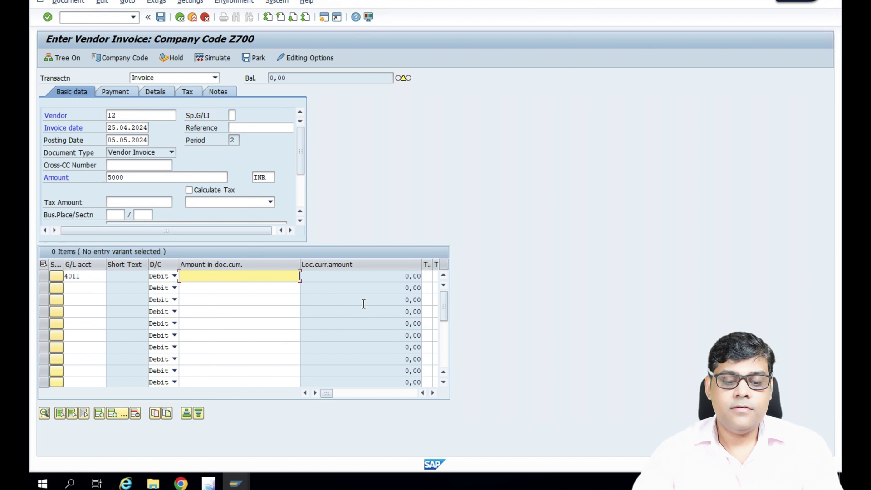
type("*")
key("Return")
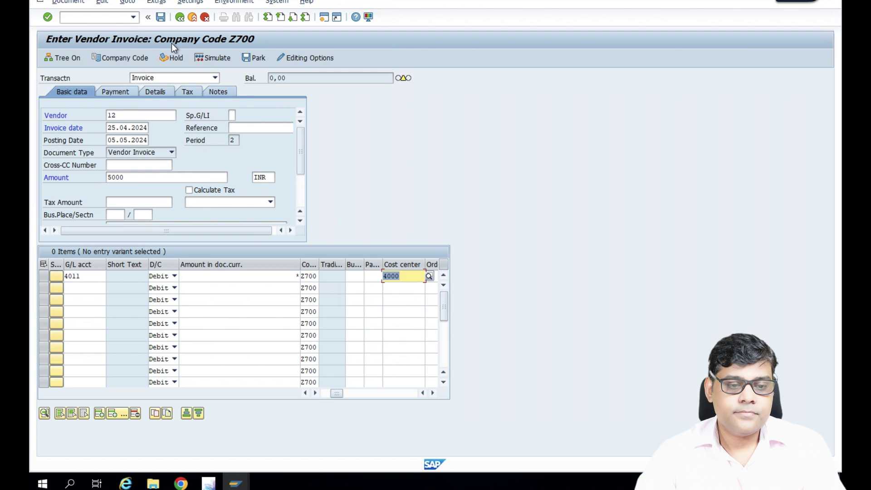
left_click(161, 18)
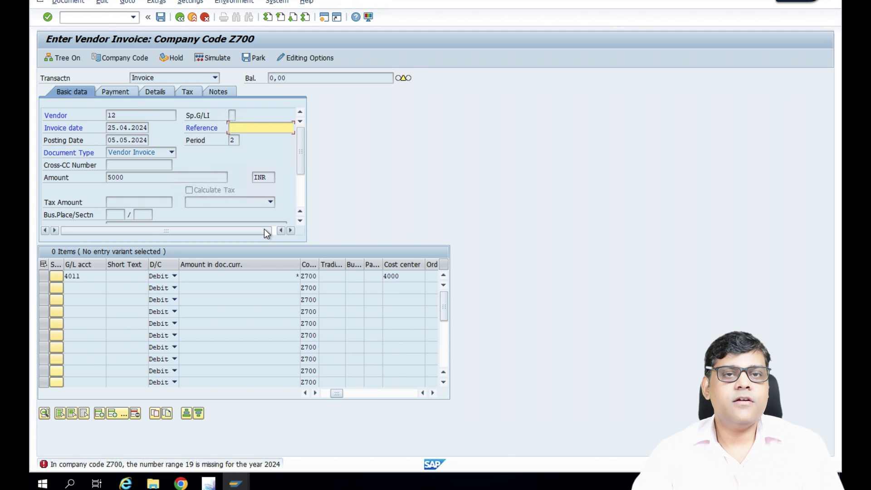
Start FBN1 in a new session and open the accounting document number intervals of company code Z700 for editing
left_click(324, 18)
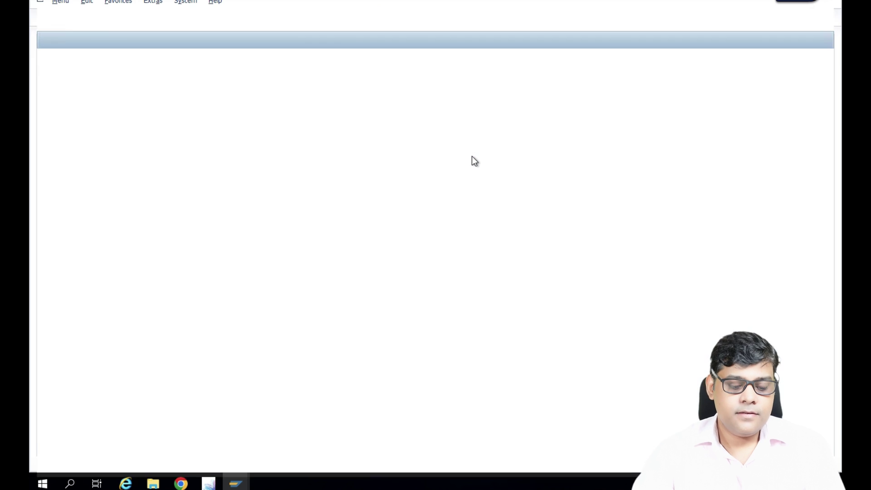
type("fbn1")
key("Return")
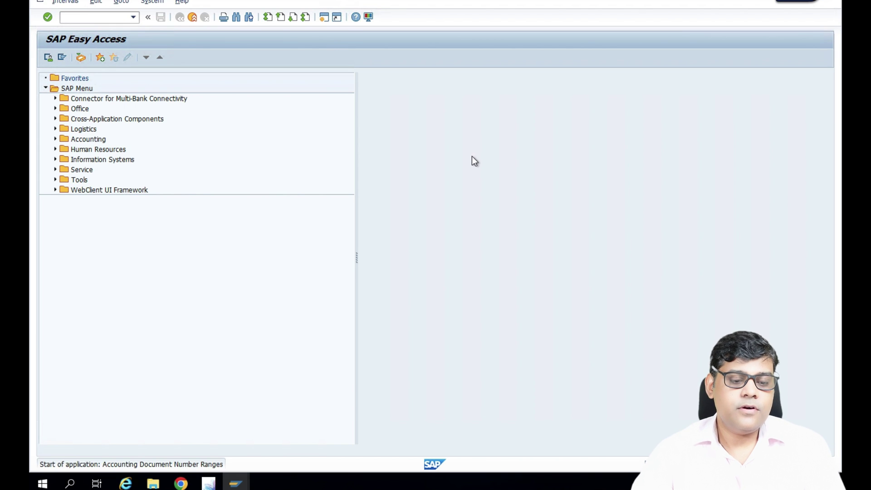
type("Z700")
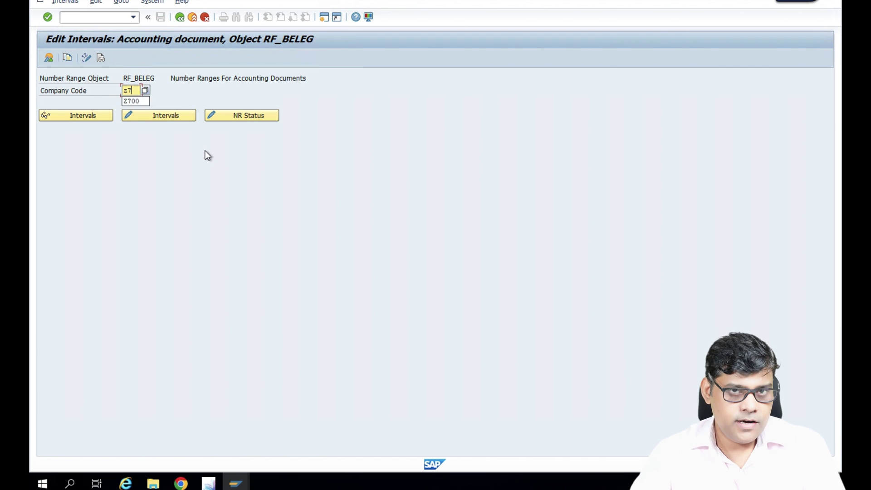
left_click(158, 115)
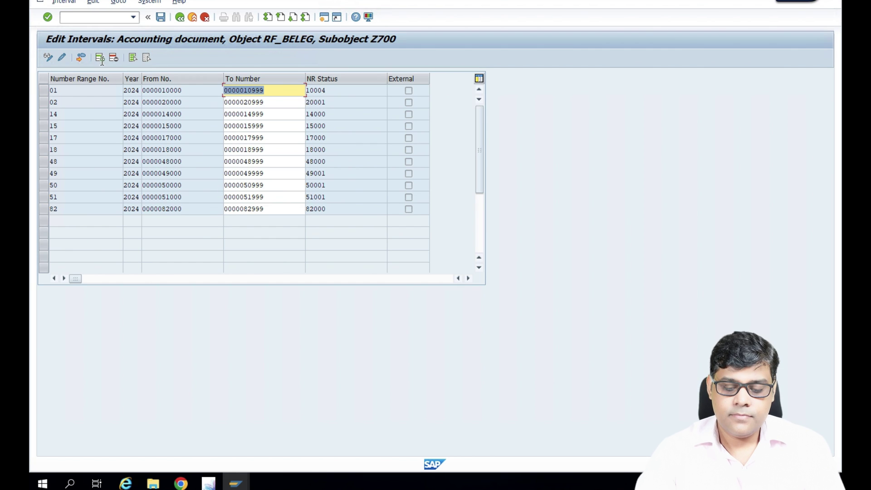
Insert number range 19 for year 2024 from 19000 to 19999, and save the intervals
key("shift+F1")
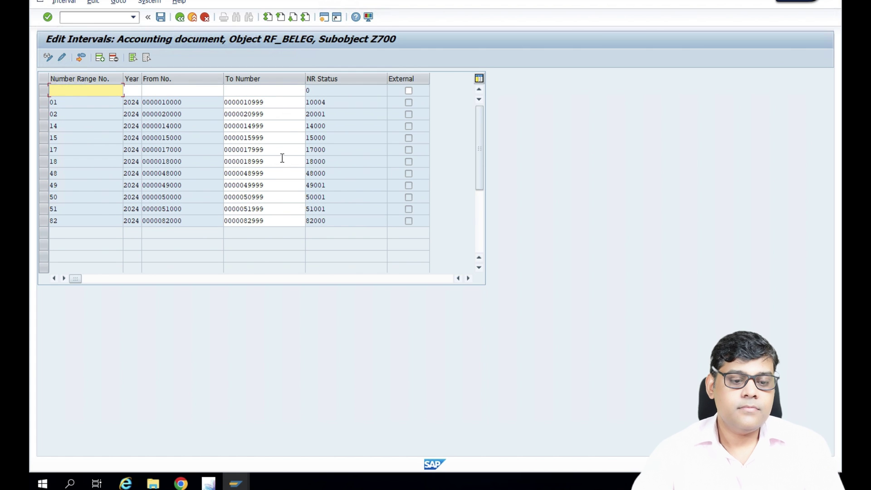
type("19")
type("2024")
type("190")
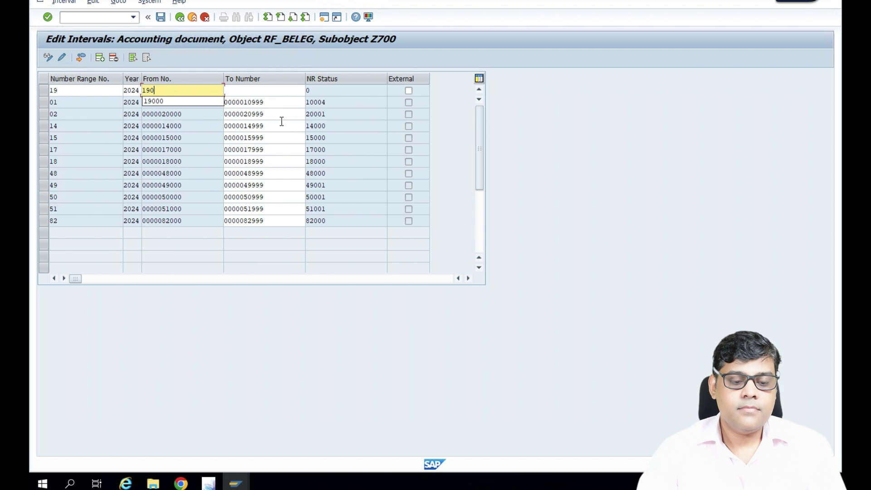
type("00")
key("Tab")
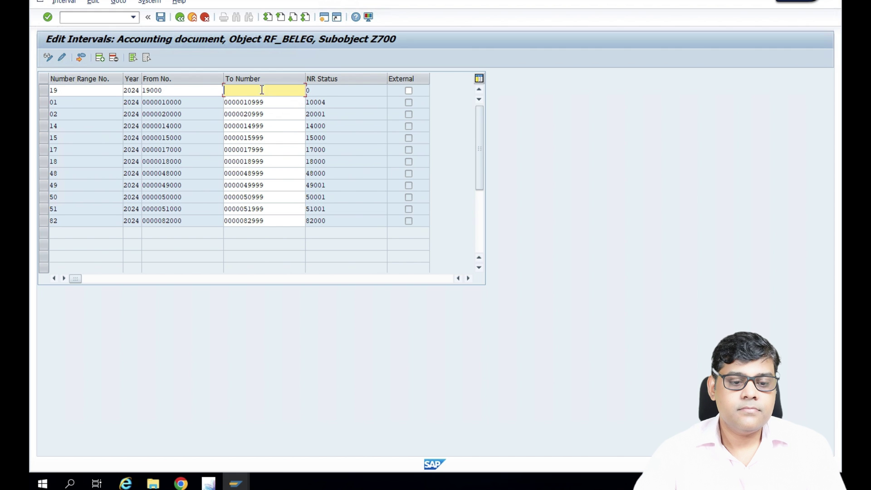
type("19")
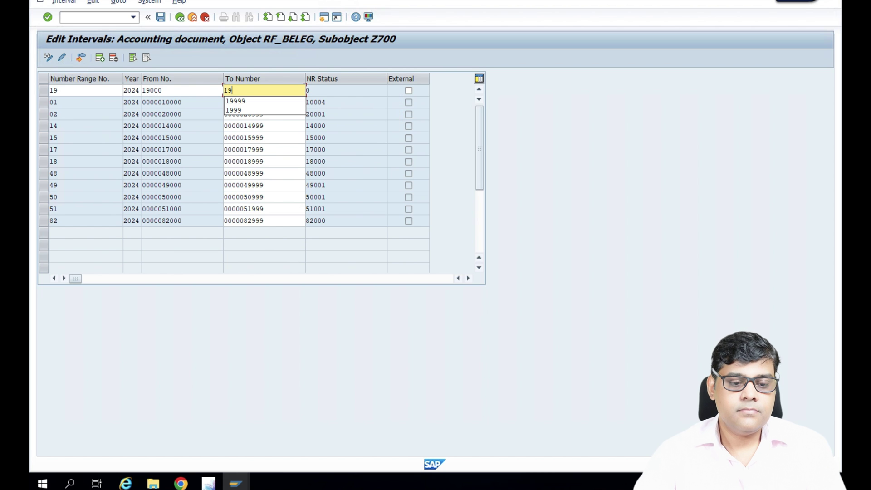
type("999")
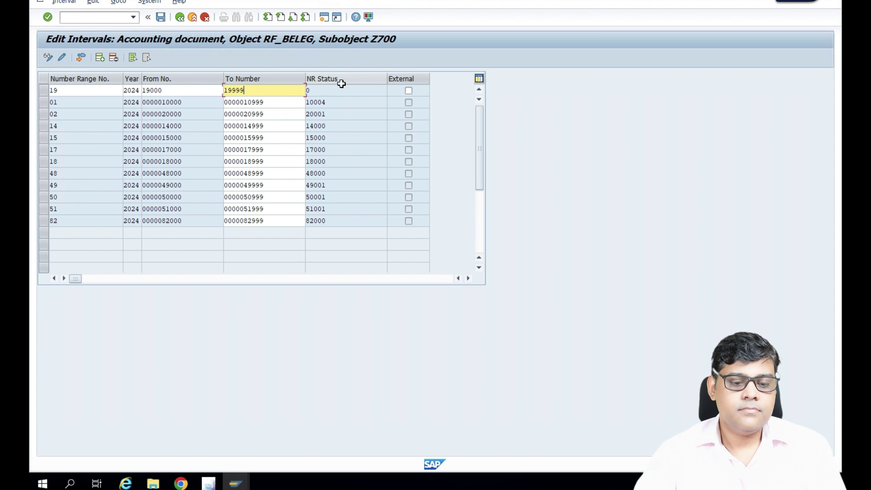
key("Return")
left_click(161, 17)
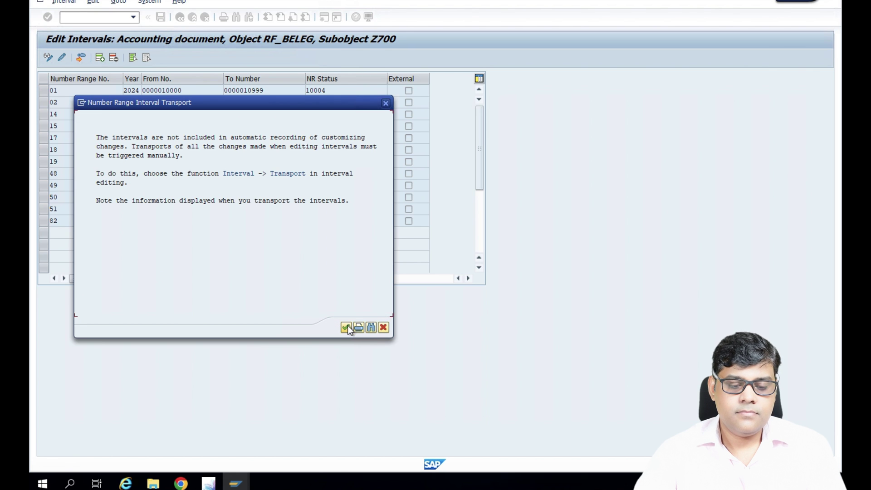
left_click(346, 328)
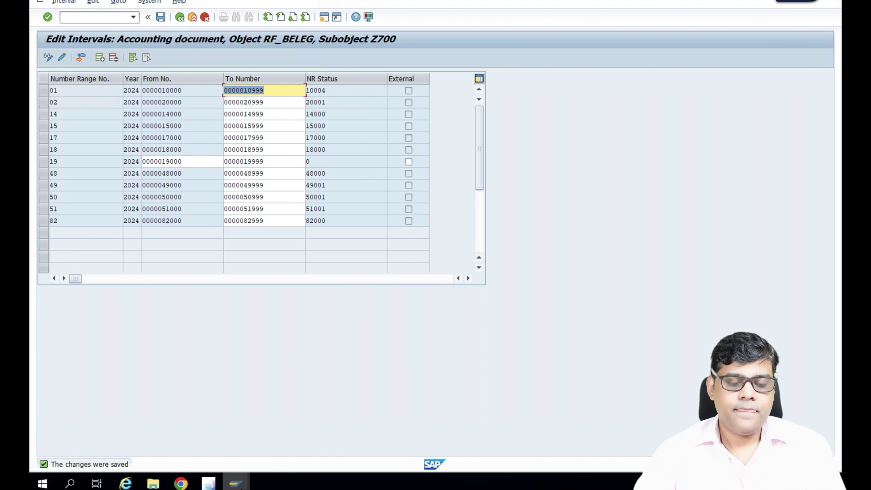
Return to the entered vendor invoice session and post the invoice, accepting the net due date warning
left_click(235, 484)
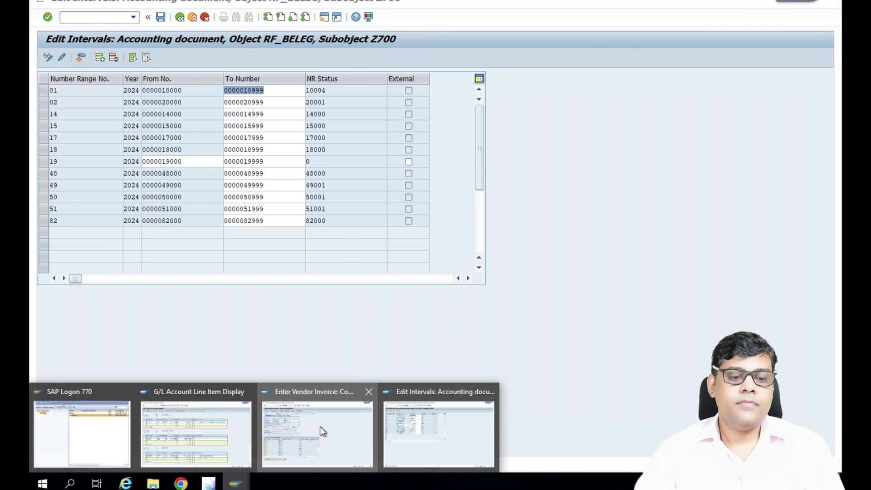
left_click(335, 417)
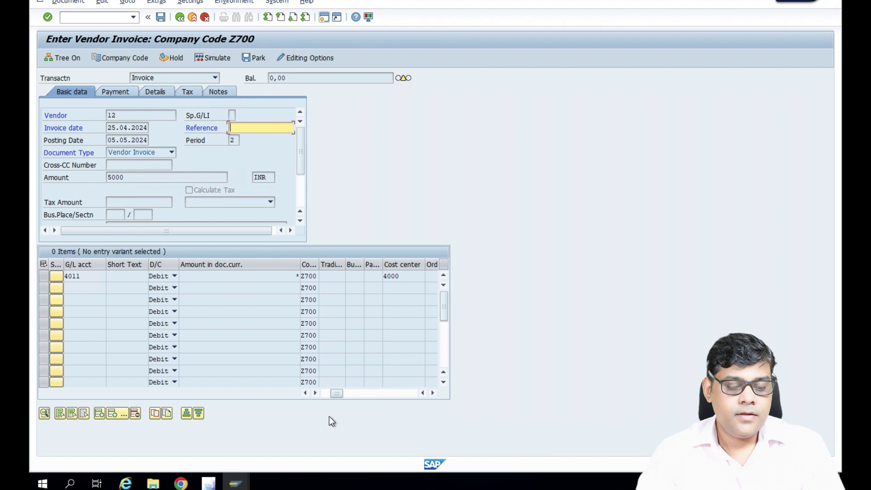
left_click(161, 18)
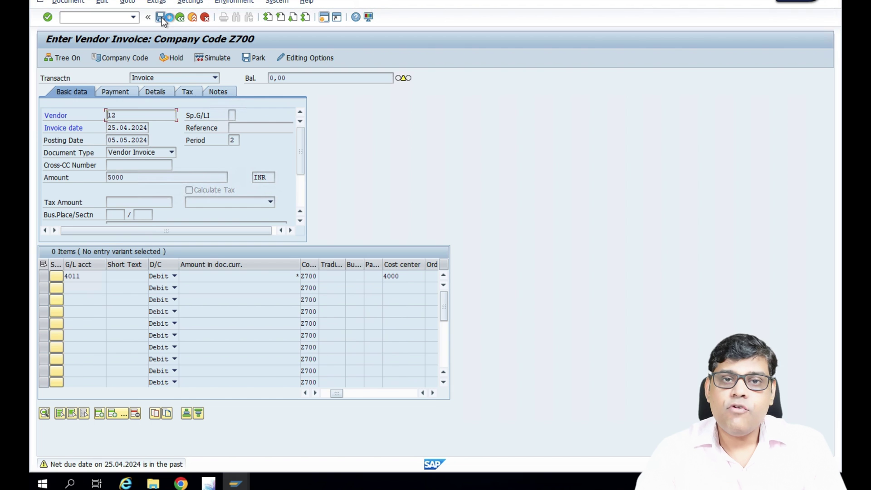
left_click(161, 17)
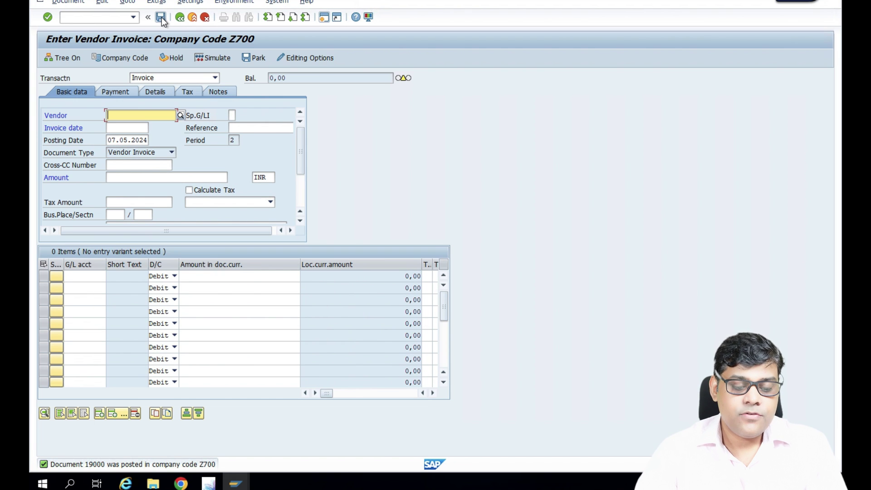
List all line items of G/L account 4011 in company code Z700 with the posting date range cleared
mouse_move(235, 483)
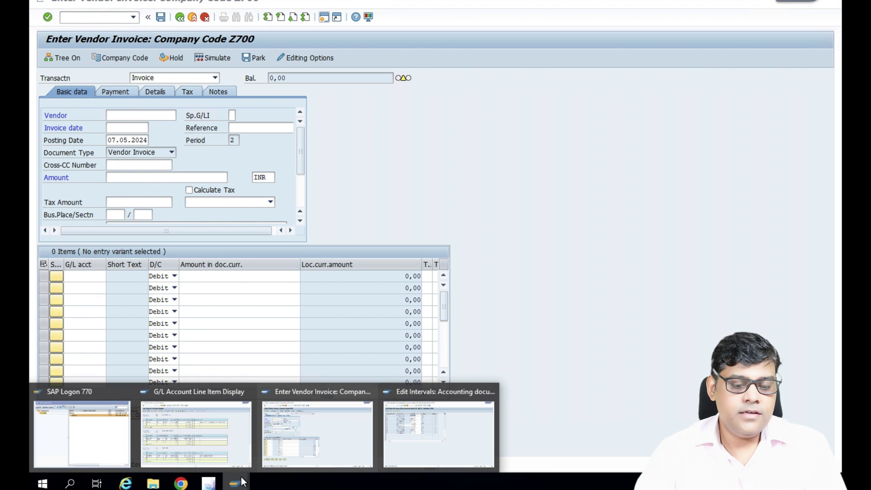
left_click(230, 426)
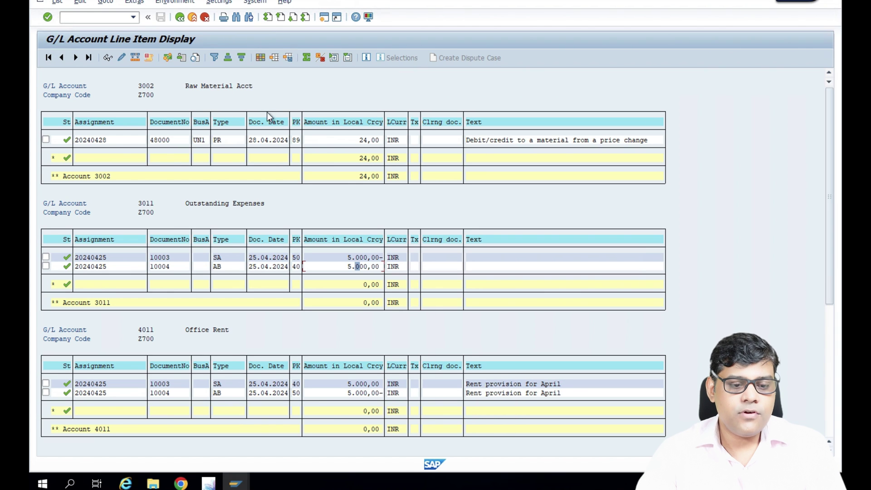
left_click(180, 17)
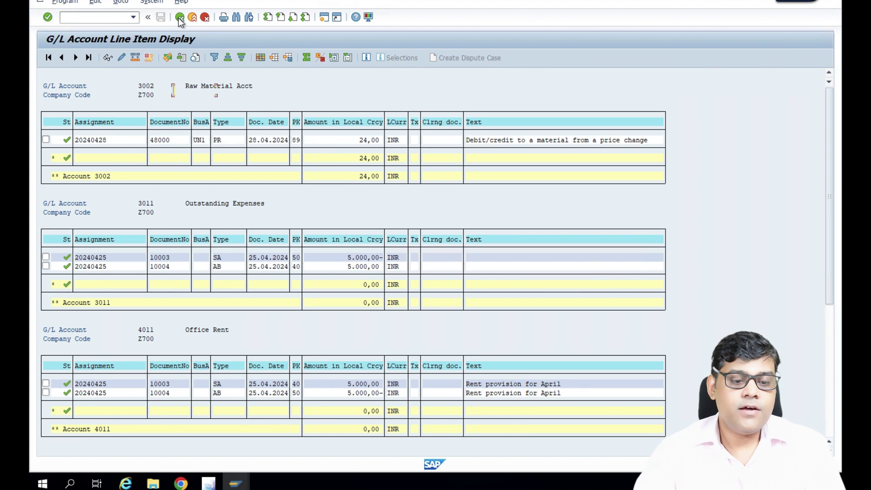
type("4011")
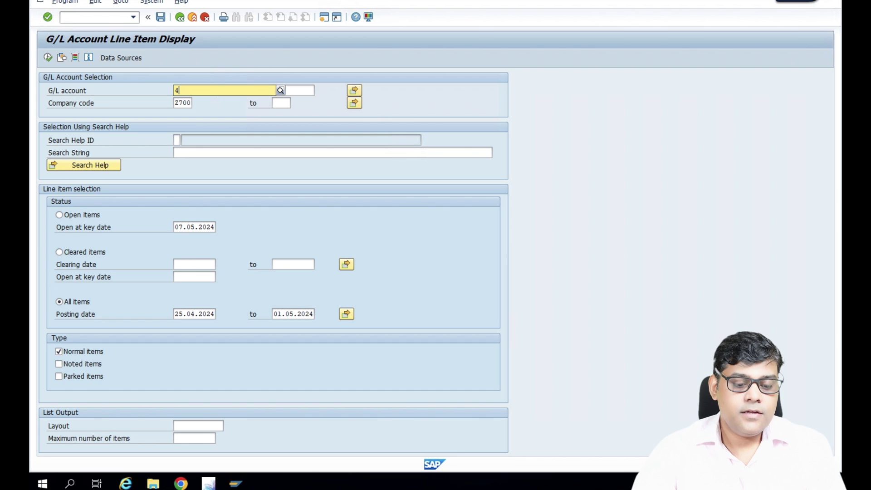
key("Tab")
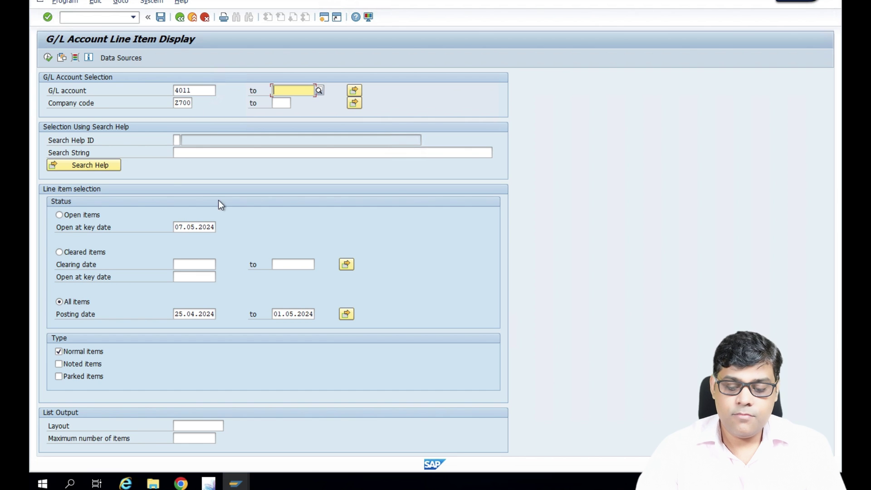
double_click(178, 315)
key("Delete")
key("Tab")
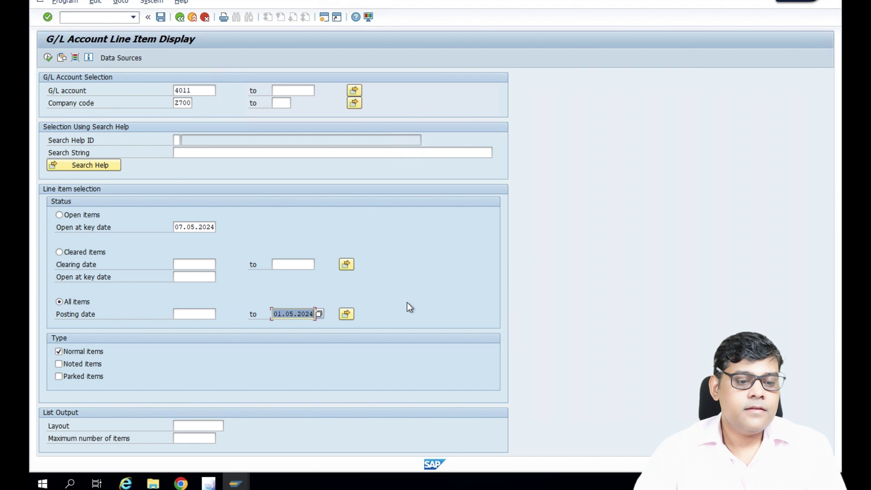
key("Delete")
key("Escape")
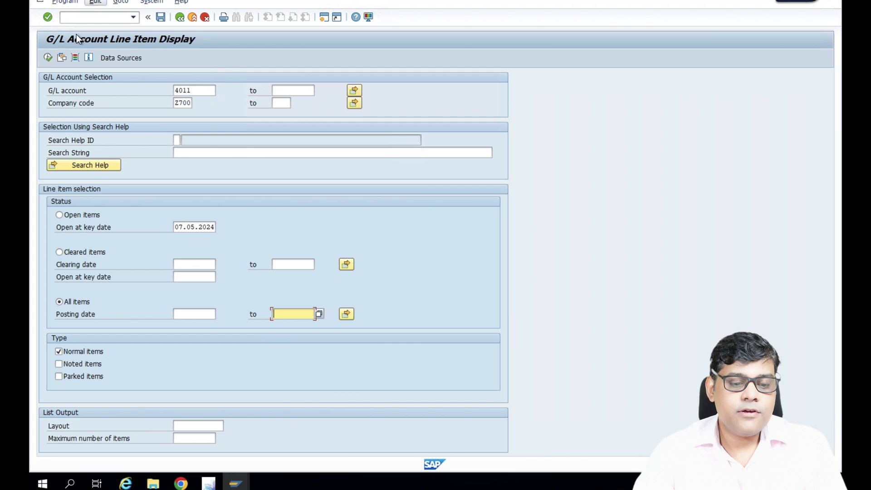
left_click(48, 58)
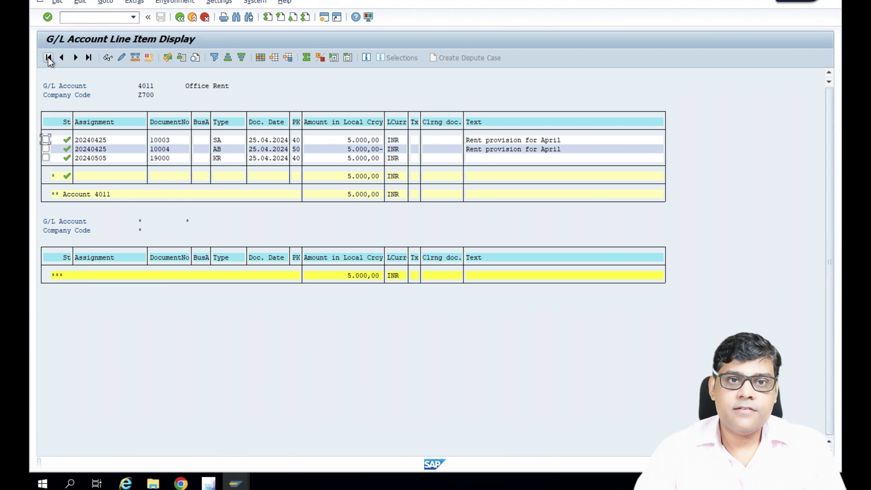
Examine the office rent line items and open the KR document 19000 from the list
left_click(220, 148)
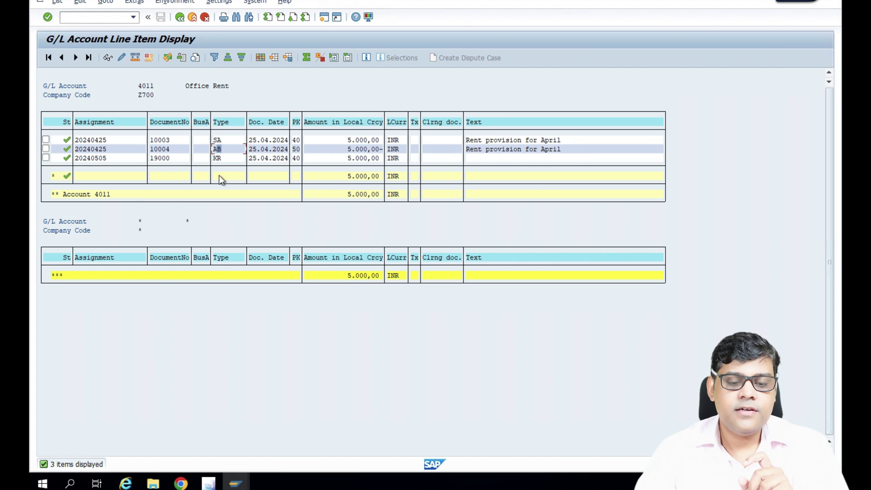
left_click(268, 160)
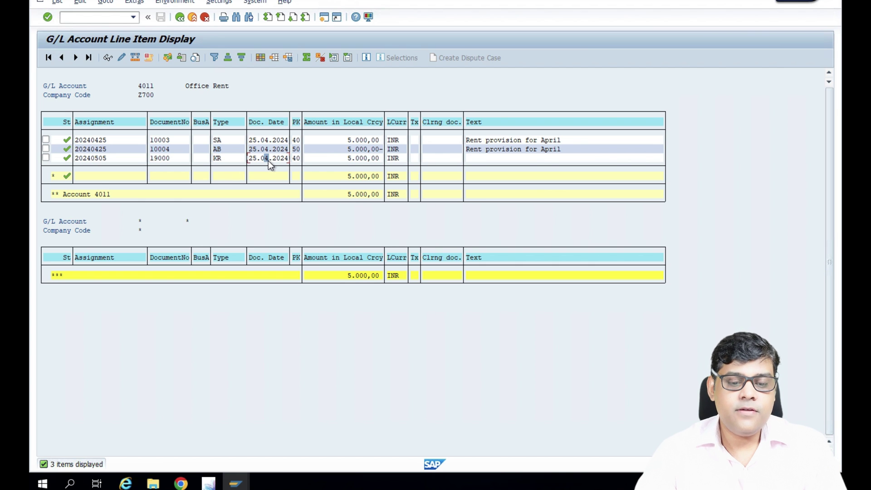
double_click(365, 159)
left_click(76, 58)
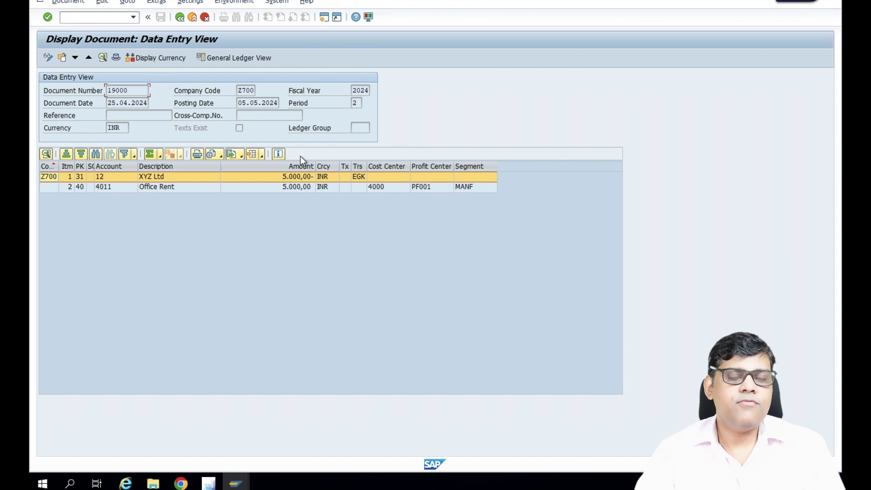
Run FBL1N in a new session for supplier XYZ Ltd in Z700 and check the rent invoice item
left_click(325, 20)
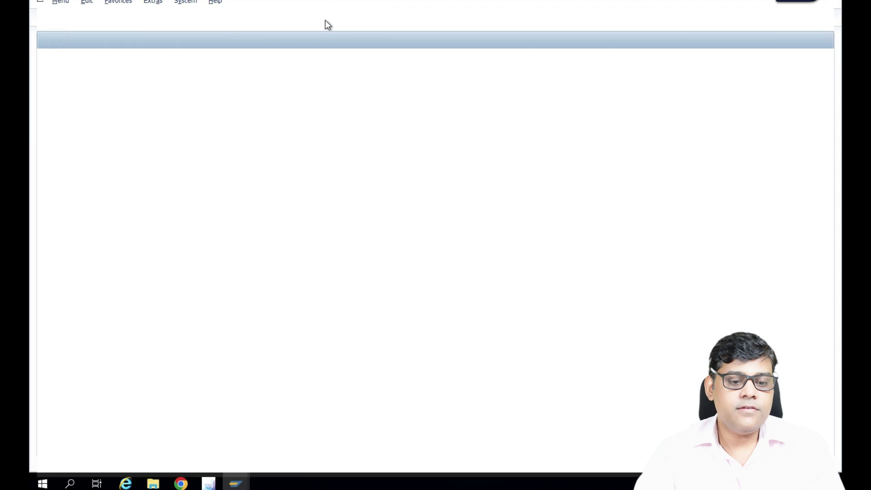
type("fbl1n")
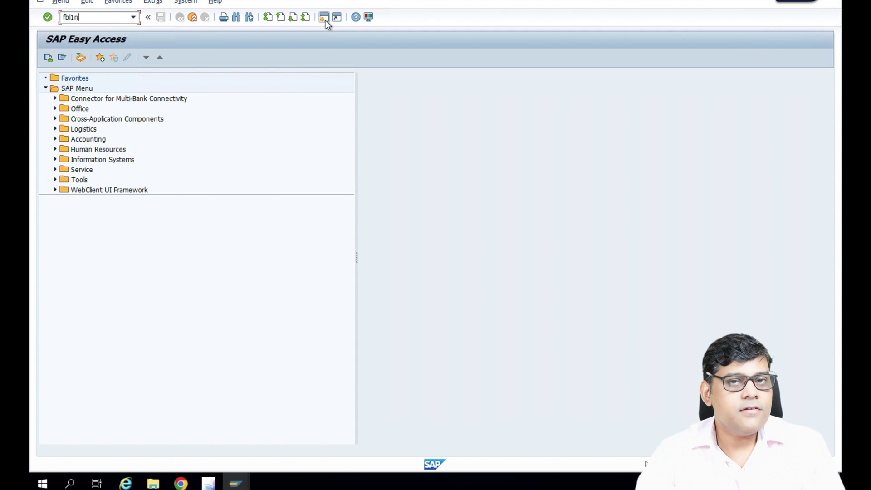
key("Return")
left_click(48, 59)
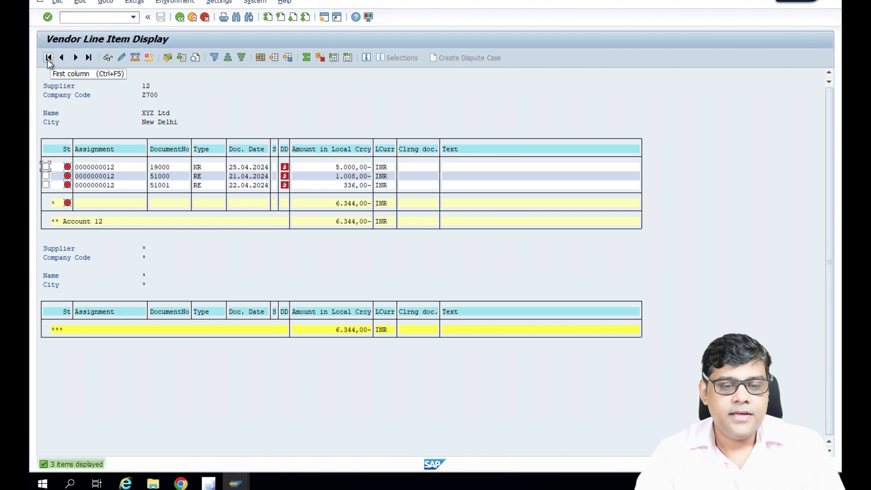
left_click(341, 167)
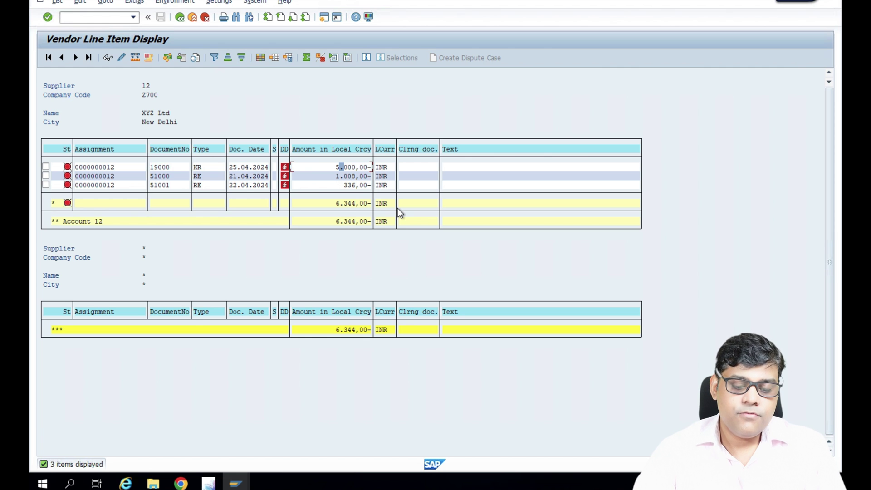
Check the vendor invoice session, and go back from the displayed document to the G/L account 4011 line items
left_click(236, 483)
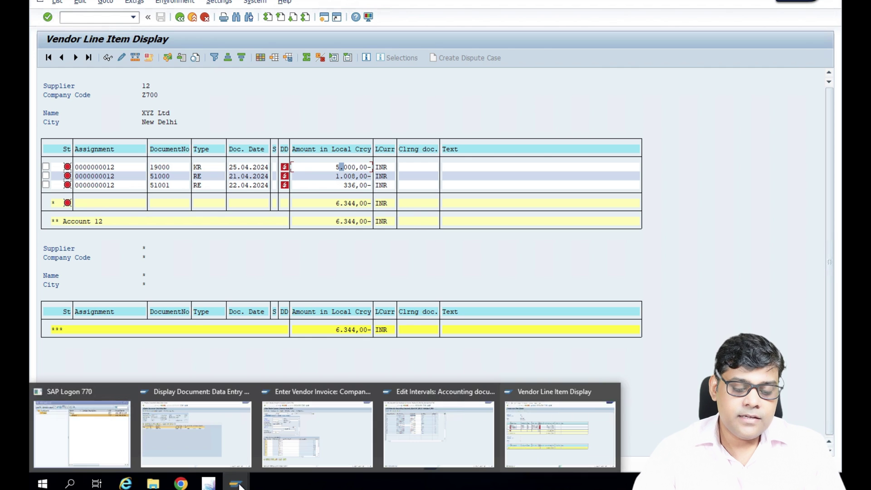
left_click(339, 438)
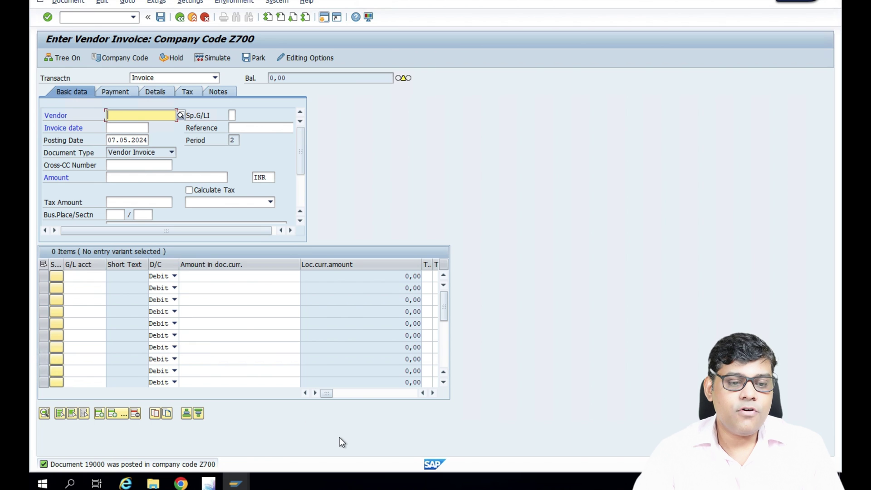
left_click(245, 486)
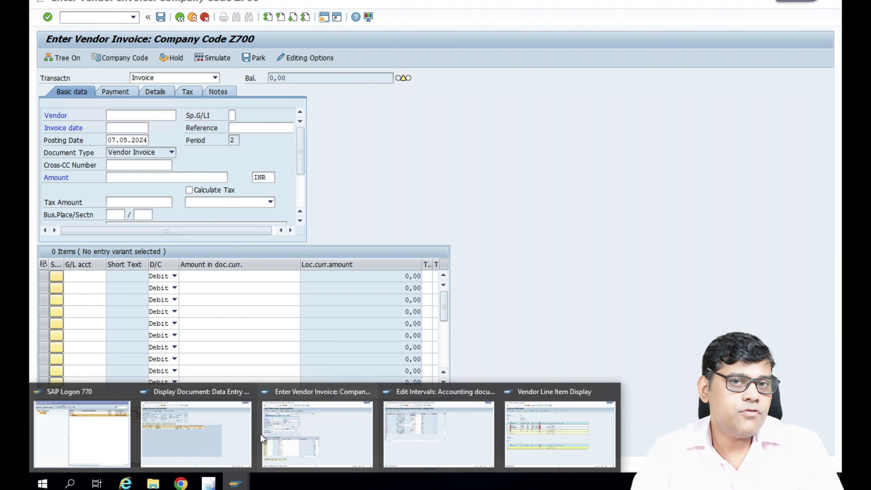
left_click(218, 428)
left_click(181, 18)
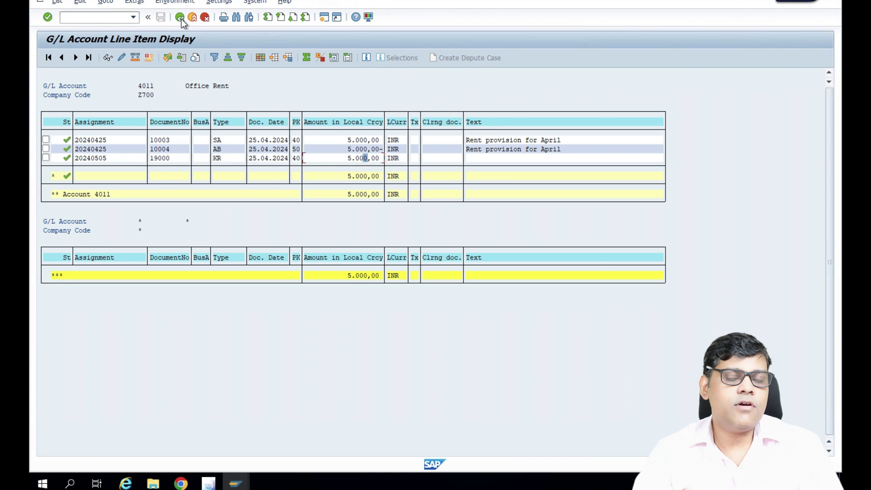